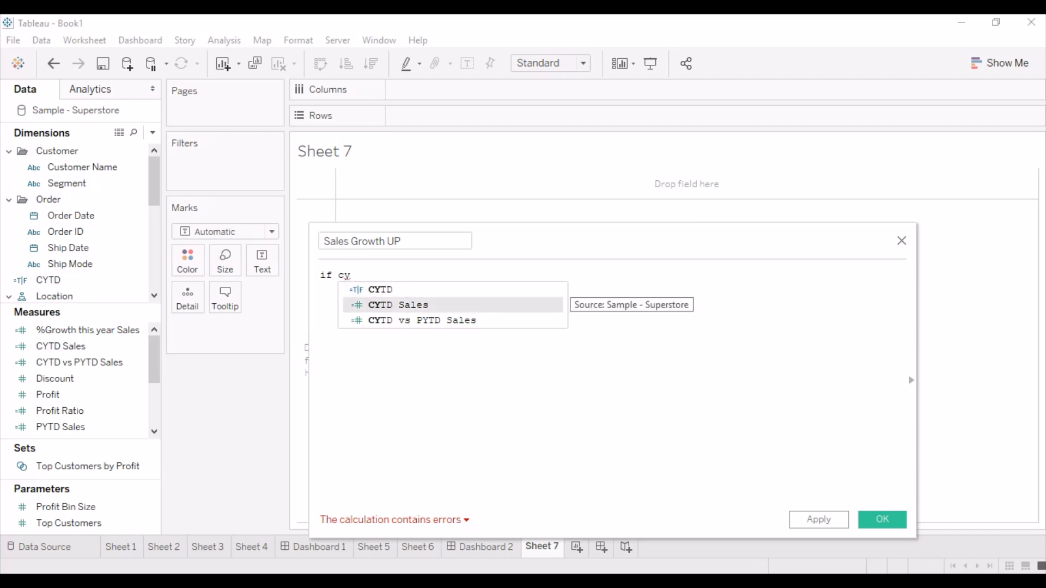
- Write the Sales Growth UP formula's condition as if [CYTD vs PYTD Sales]>0 then
{"action": "key", "text": "Return"}
{"action": "left_click", "coordinate": [397, 275]}
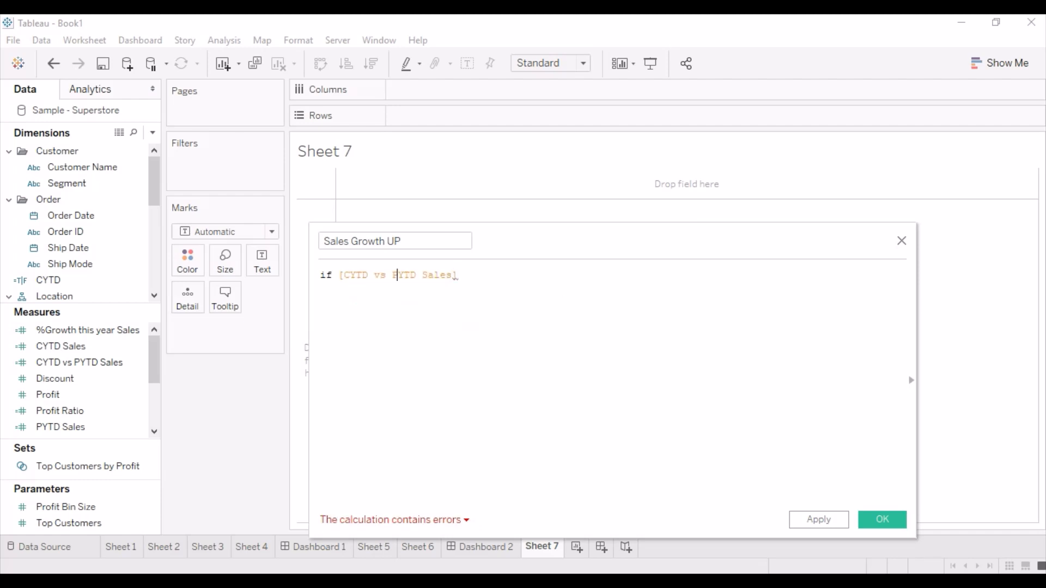
{"action": "left_click_drag", "start_coordinate": [627, 240], "coordinate": [539, 226]}
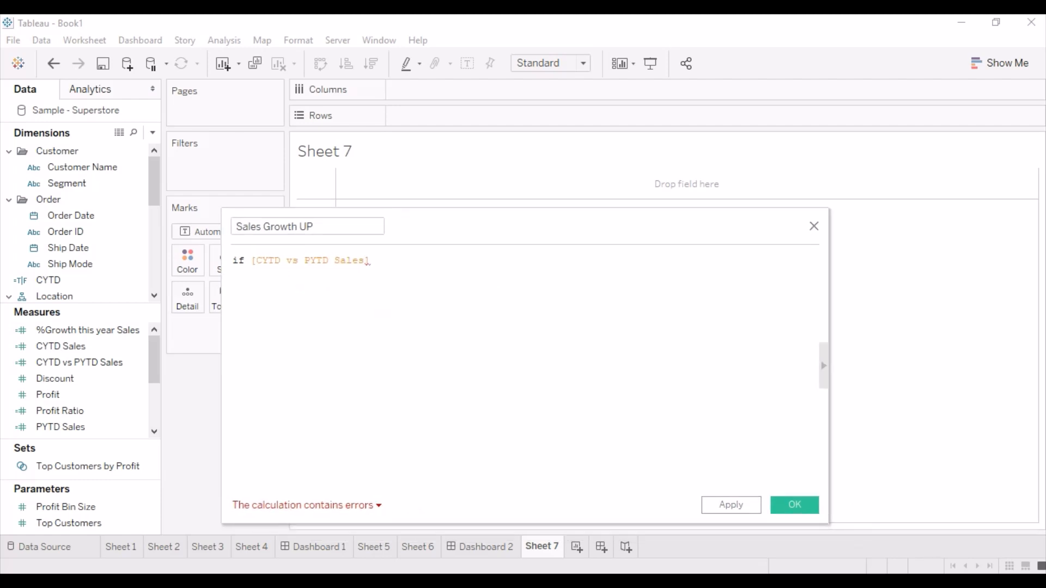
{"action": "left_click", "coordinate": [823, 366]}
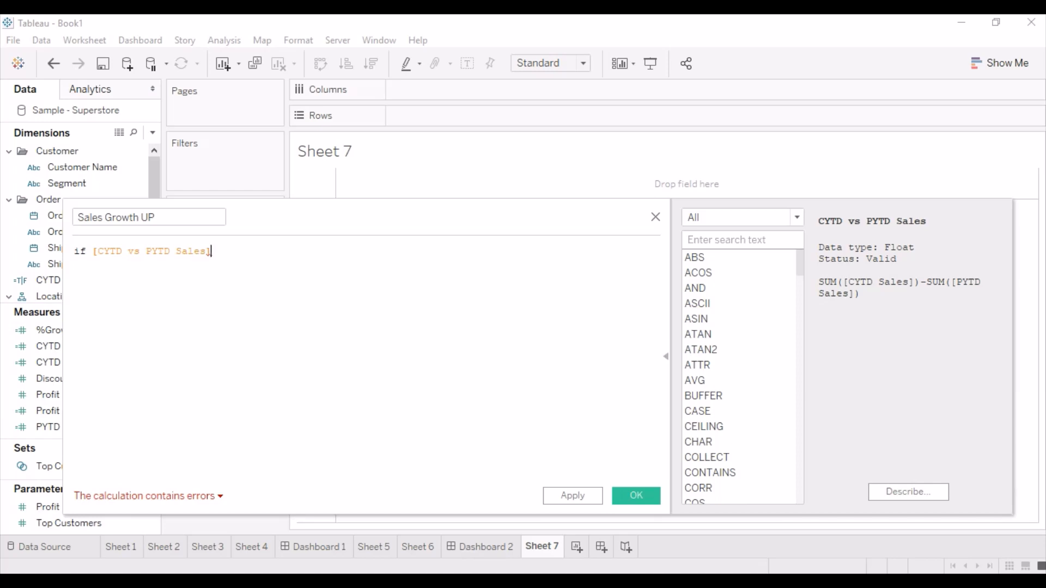
{"action": "type", "text": ">0 "}
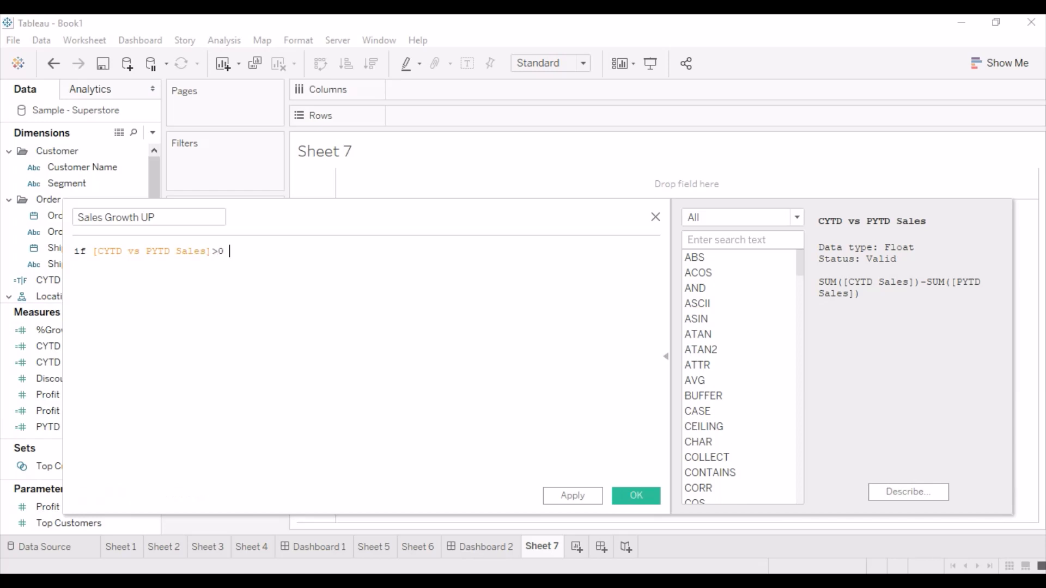
{"action": "type", "text": "then"}
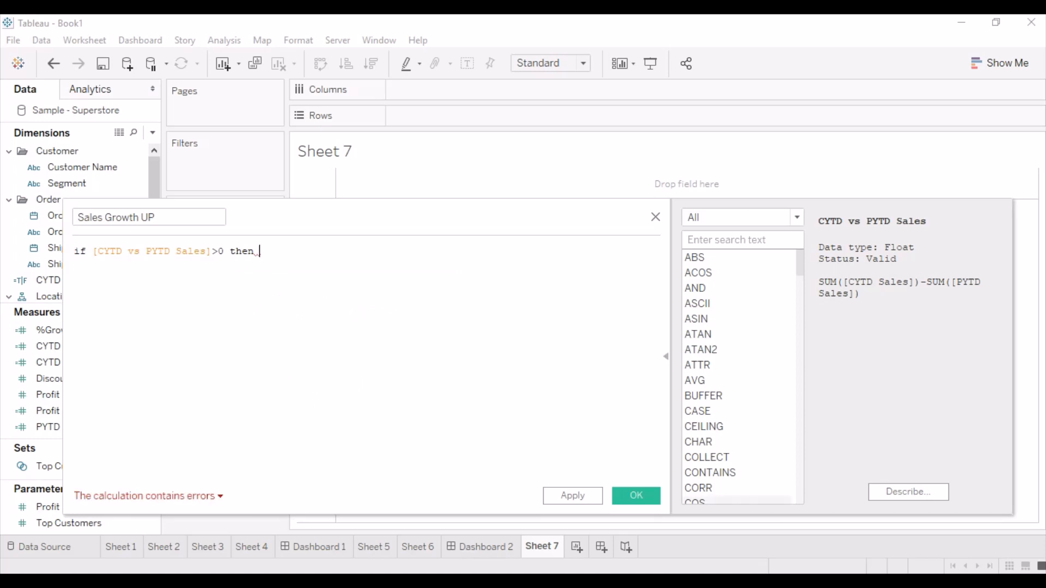
- Copy the ▲ symbol from Notepad into the formula as the quoted result, finish it with END and save the calculated field
{"action": "key", "text": "alt+Tab"}
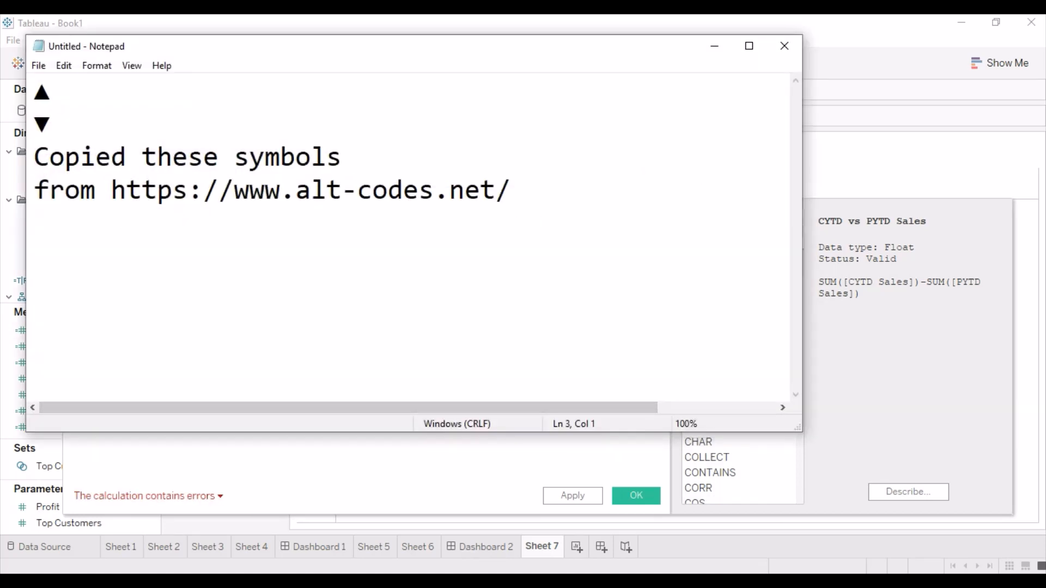
{"action": "left_click_drag", "start_coordinate": [50, 91], "coordinate": [35, 92]}
{"action": "key", "text": "ctrl+c"}
{"action": "key", "text": "alt+Tab"}
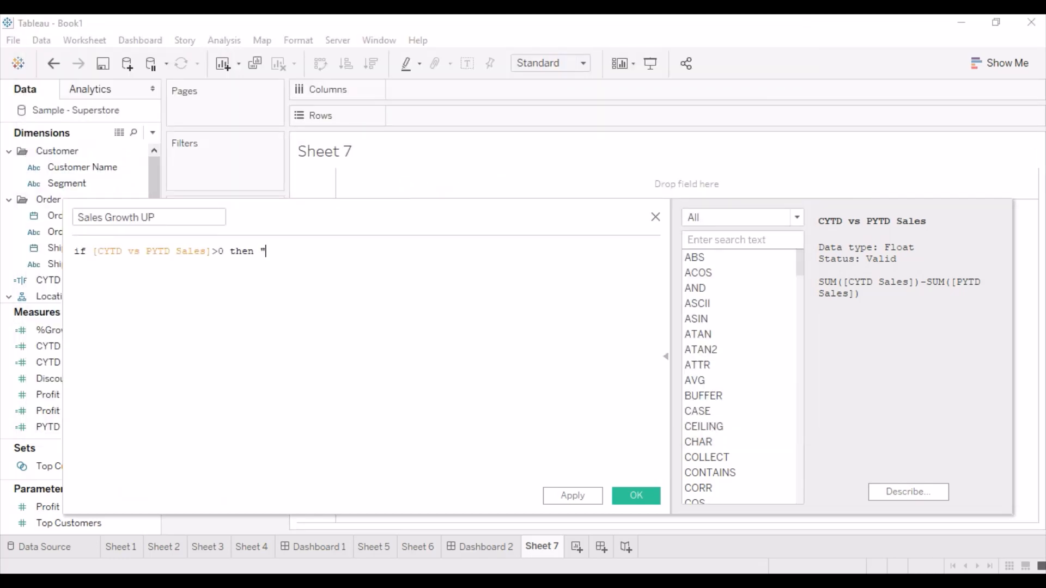
{"action": "type", "text": "\""}
{"action": "key", "text": "ctrl+v"}
{"action": "type", "text": "END"}
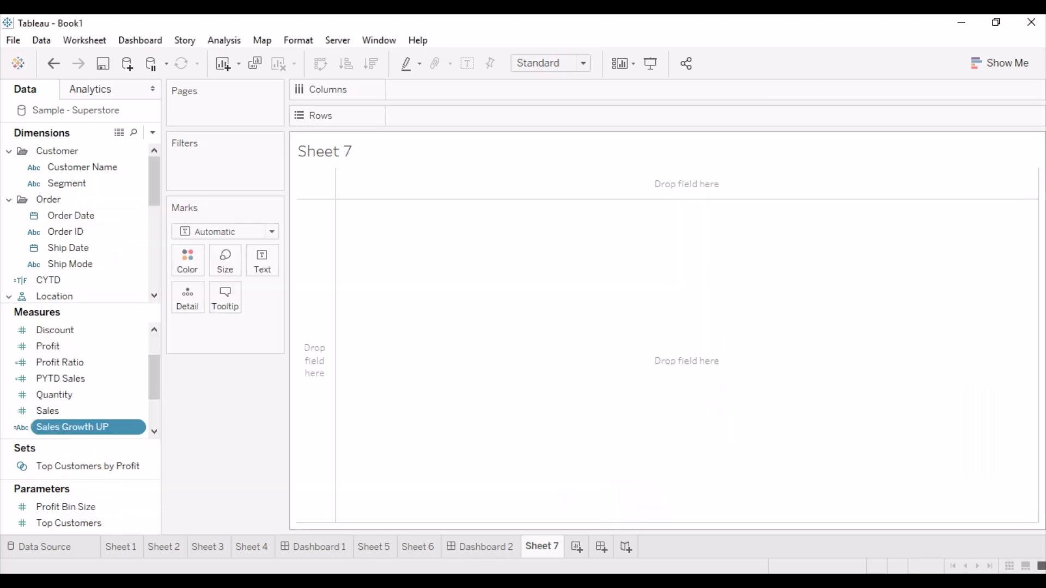
{"action": "left_click", "coordinate": [635, 496]}
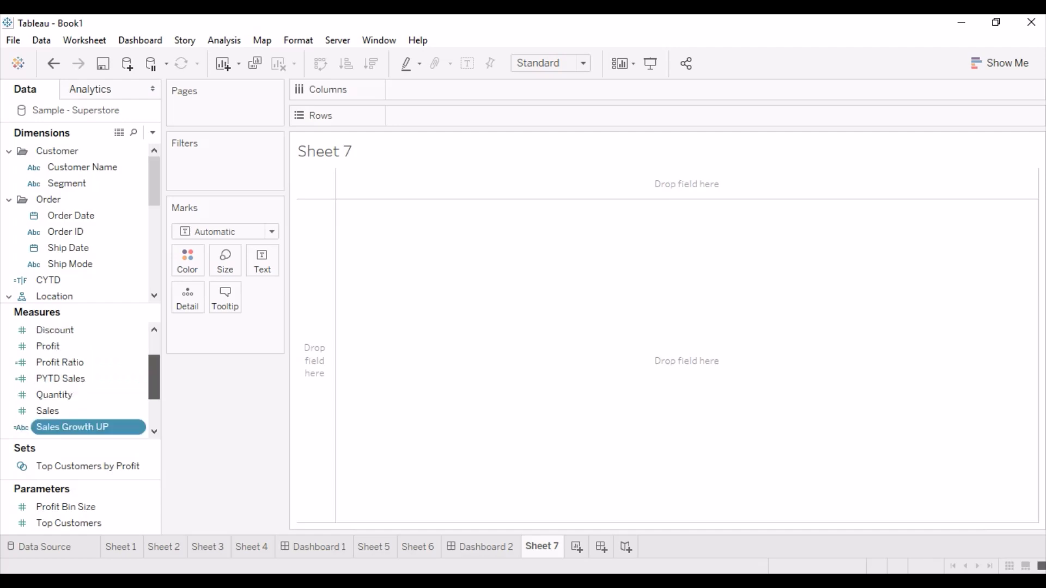
- Duplicate the Sales Growth UP measure and rename the copy Sales Growth DOWN in its calculation editor
{"action": "right_click", "coordinate": [103, 410]}
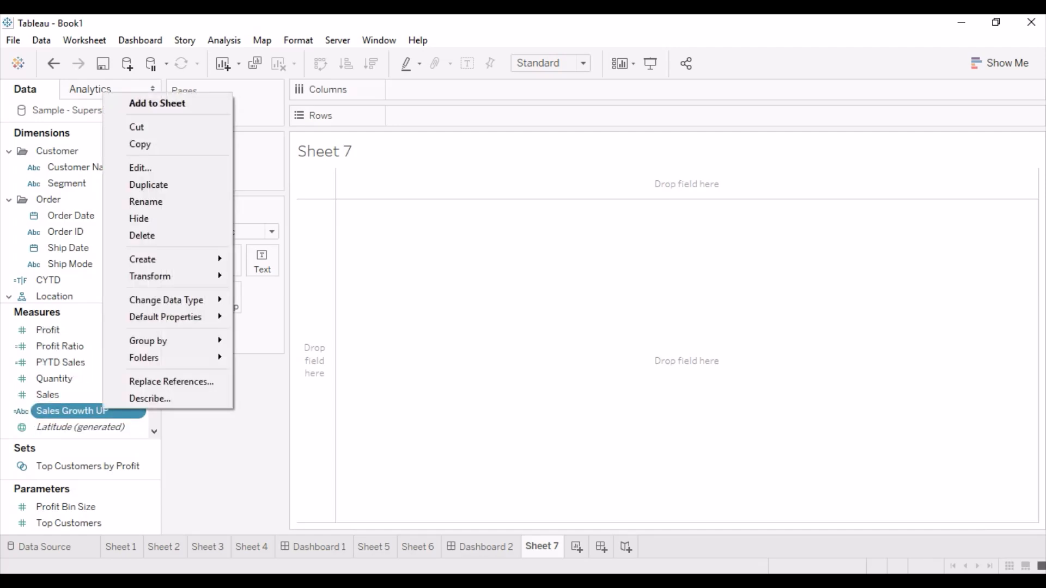
{"action": "left_click", "coordinate": [163, 184]}
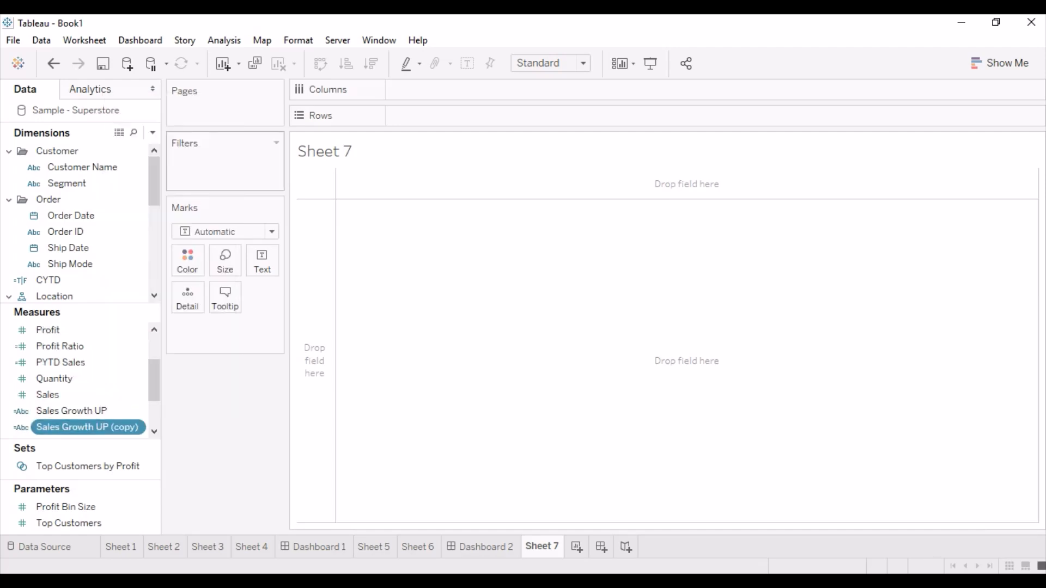
{"action": "right_click", "coordinate": [122, 427]}
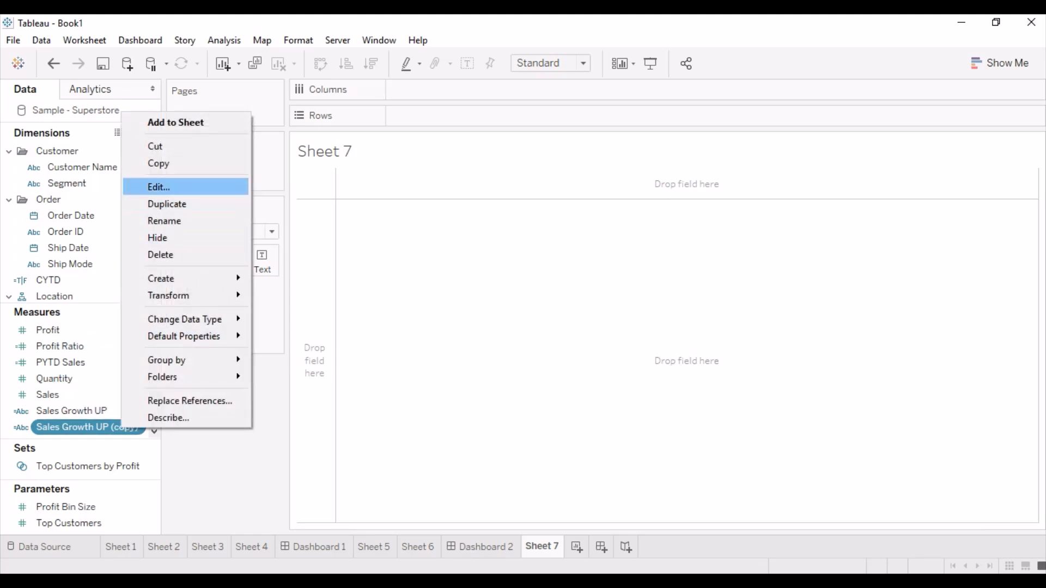
{"action": "left_click", "coordinate": [158, 186]}
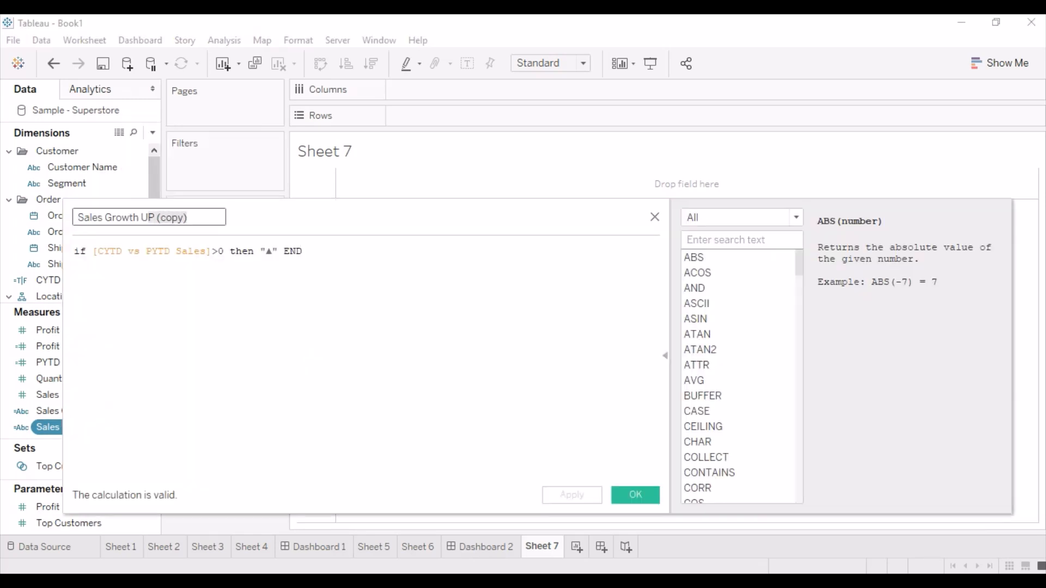
{"action": "left_click_drag", "start_coordinate": [140, 217], "coordinate": [188, 217]}
{"action": "type", "text": "d"}
{"action": "key", "text": "BackSpace"}
{"action": "type", "text": "D"}
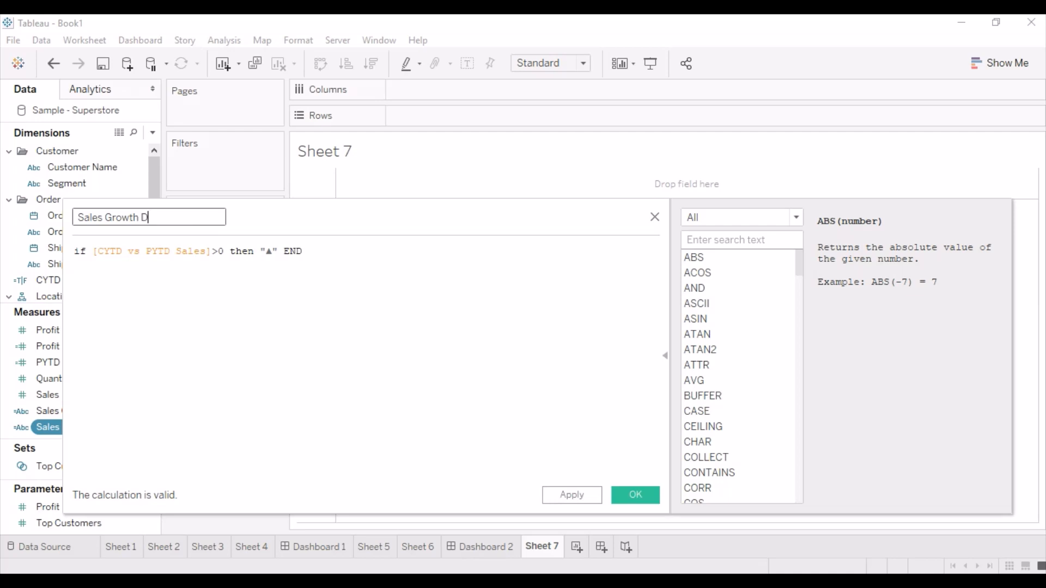
{"action": "type", "text": "O"}
{"action": "key", "text": "BackSpace"}
{"action": "type", "text": "OWN"}
- Change the comparison operator in the Sales Growth DOWN formula to <
{"action": "left_click_drag", "start_coordinate": [212, 251], "coordinate": [217, 251]}
{"action": "key", "text": "BackSpace"}
{"action": "type", "text": "<"}
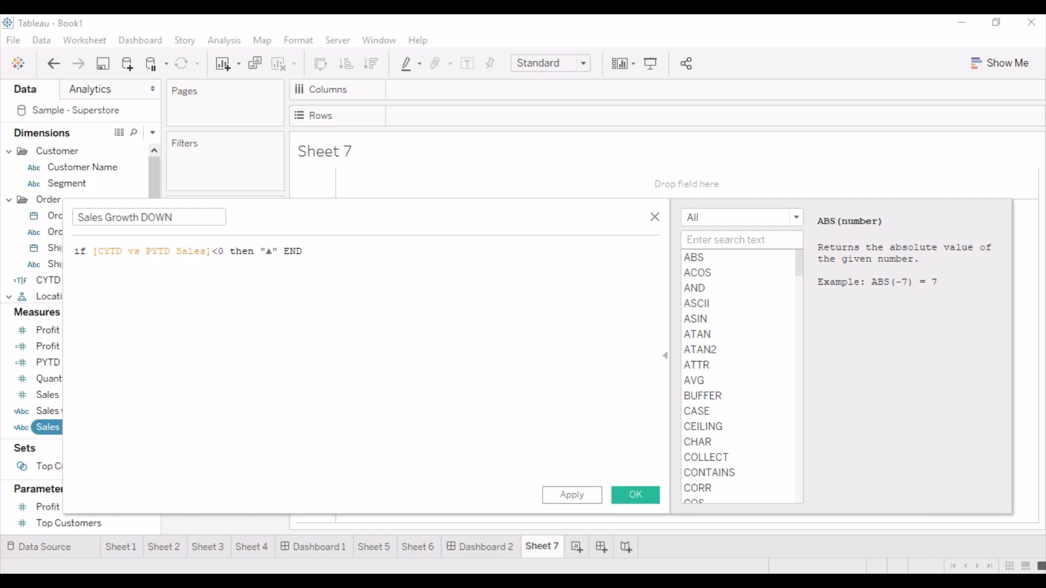
- Replace the ▲ in the Sales Growth DOWN formula with the ▼ symbol copied from Notepad and save the field
{"action": "key", "text": "alt+Tab"}
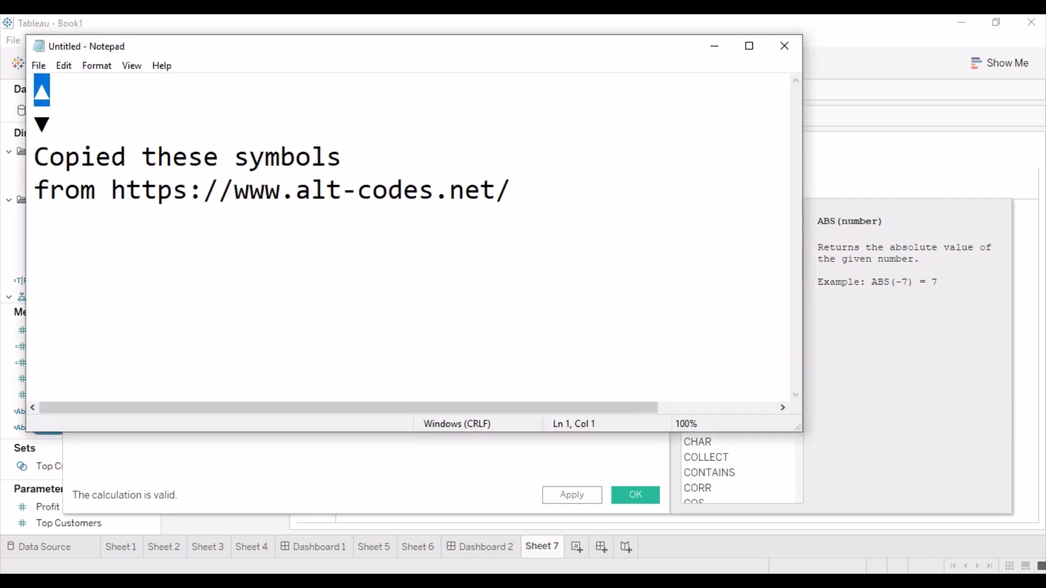
{"action": "left_click", "coordinate": [49, 125]}
{"action": "key", "text": "shift+Left"}
{"action": "key", "text": "ctrl+c"}
{"action": "key", "text": "alt+Tab"}
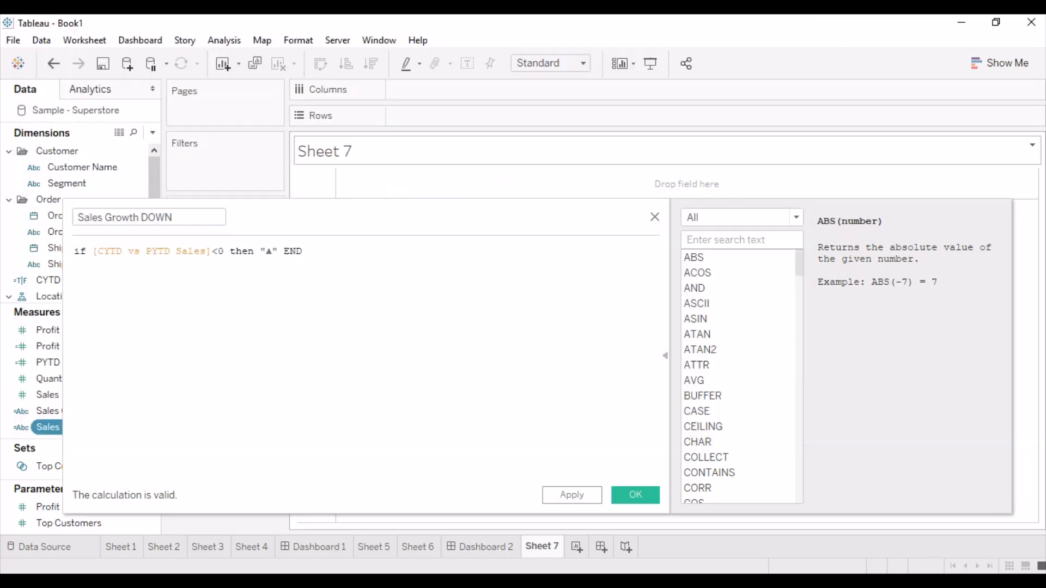
{"action": "double_click", "coordinate": [268, 252]}
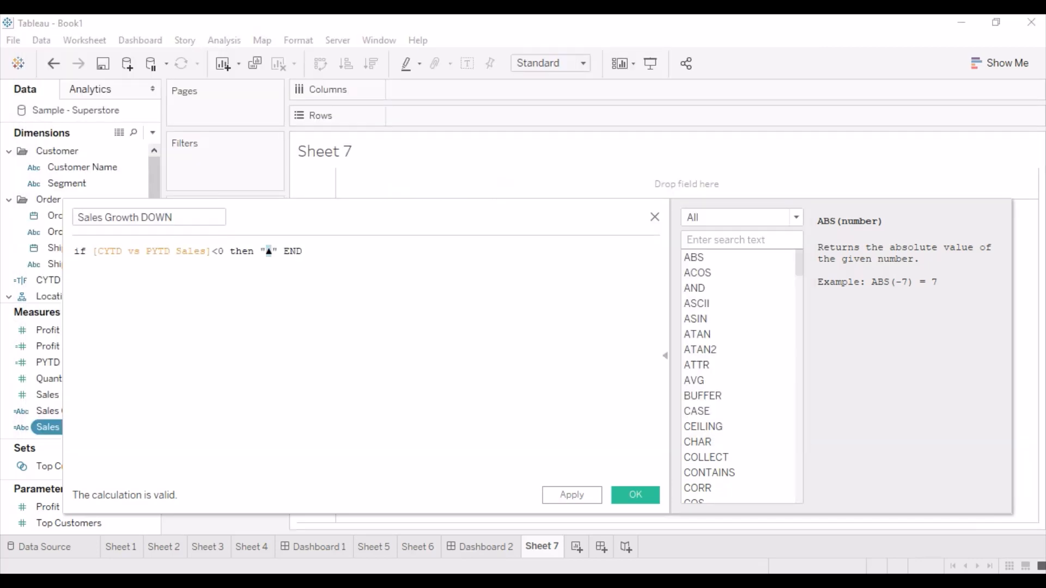
{"action": "key", "text": "ctrl+v"}
{"action": "left_click", "coordinate": [635, 494]}
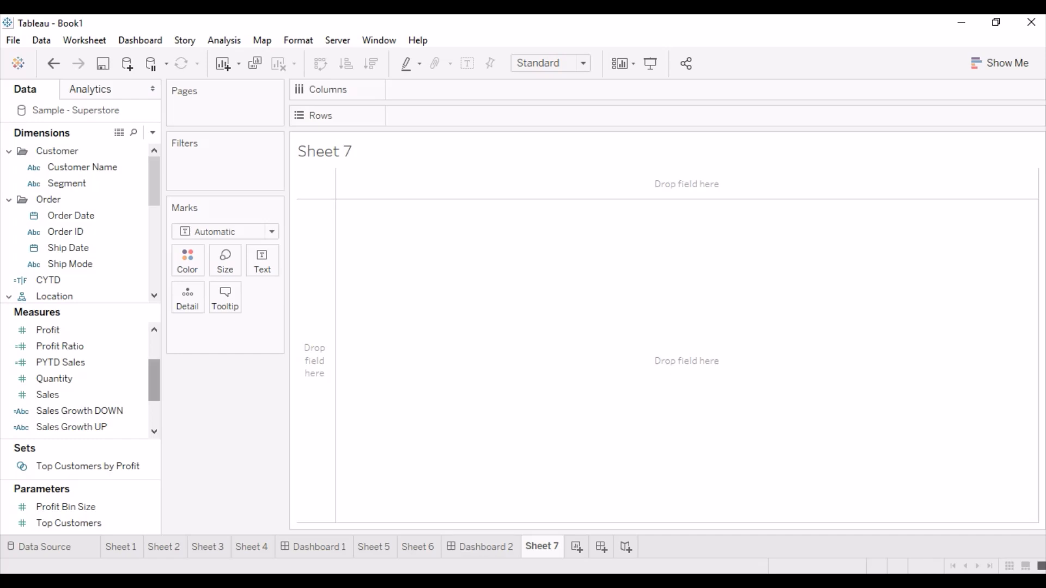
- Add the %Growth this year Sales measure to the sheet as a text mark
{"action": "left_click", "coordinate": [54, 378]}
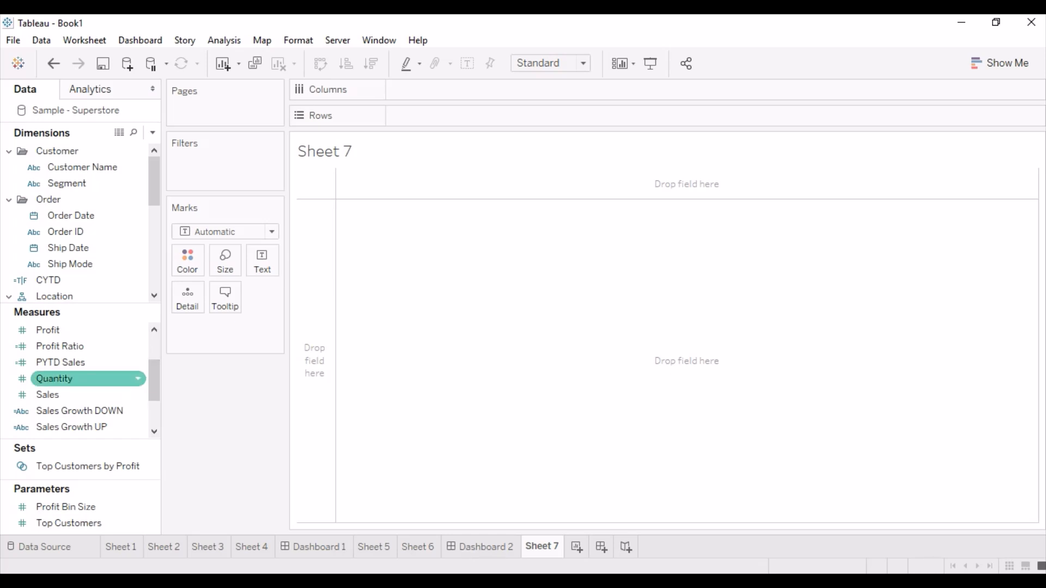
{"action": "scroll", "coordinate": [82, 378], "scroll_direction": "up", "scroll_amount": 2}
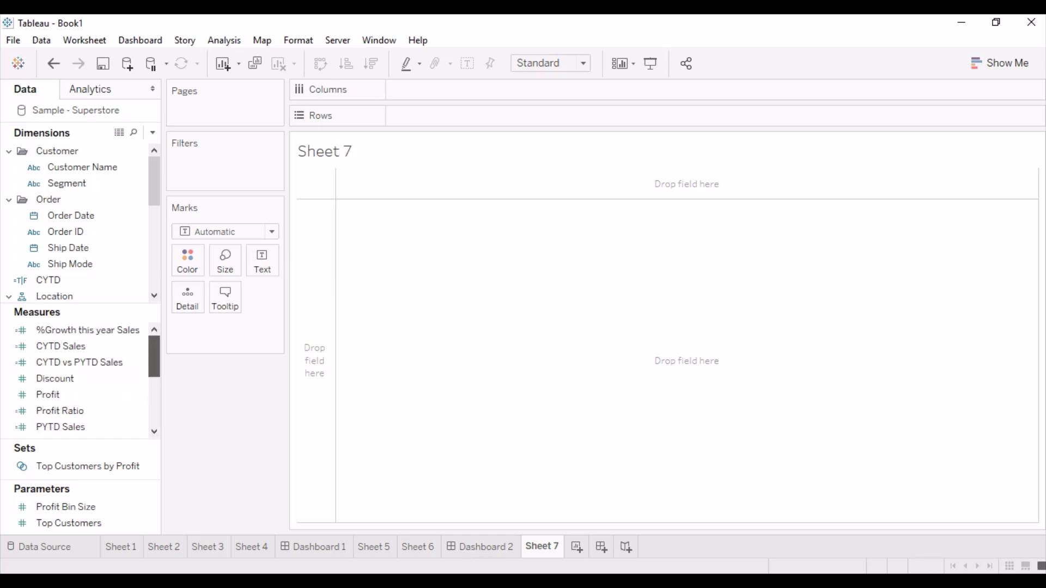
{"action": "left_click_drag", "start_coordinate": [81, 329], "coordinate": [262, 262]}
- Add the Sales Growth UP and Sales Growth DOWN measures to the sheet as text marks
{"action": "scroll", "coordinate": [154, 365], "scroll_direction": "down", "scroll_amount": 2}
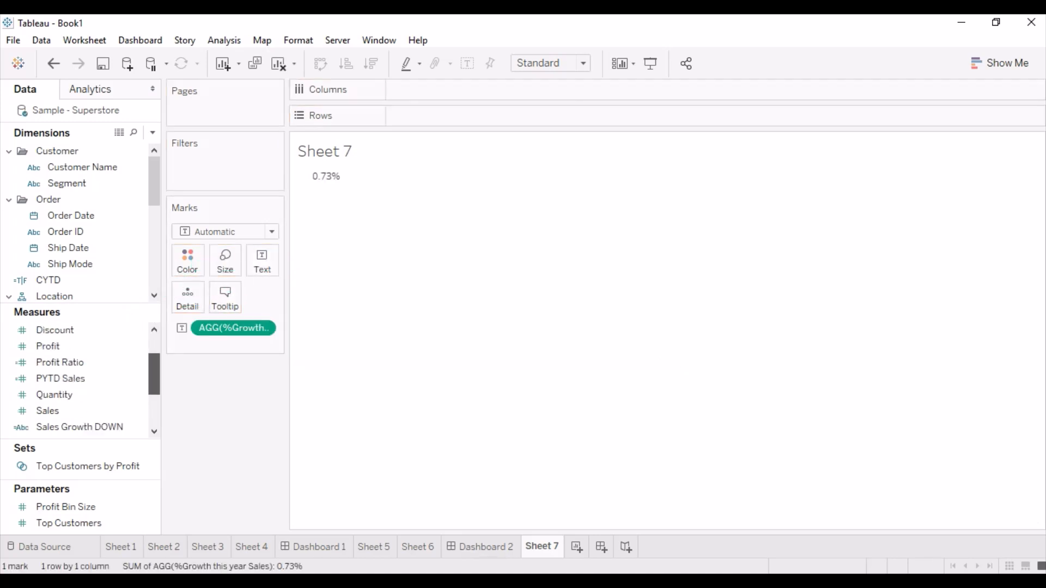
{"action": "scroll", "coordinate": [81, 378], "scroll_direction": "down", "scroll_amount": 2}
{"action": "scroll", "coordinate": [82, 379], "scroll_direction": "up", "scroll_amount": 1}
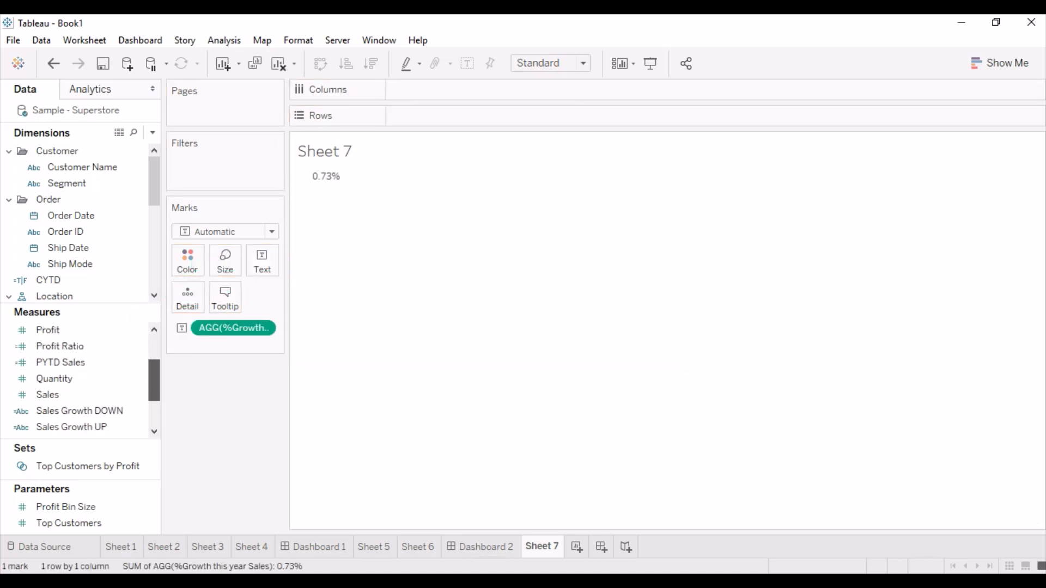
{"action": "scroll", "coordinate": [82, 379], "scroll_direction": "down", "scroll_amount": 1}
{"action": "left_click", "coordinate": [72, 410]}
{"action": "left_click_drag", "start_coordinate": [72, 411], "coordinate": [262, 261]}
{"action": "left_click", "coordinate": [81, 394]}
{"action": "left_click_drag", "start_coordinate": [80, 395], "coordinate": [331, 284]}
- Left-align the whole text mark label and add the heading "Sales Growth" on a new line above the fields
{"action": "left_click", "coordinate": [300, 261]}
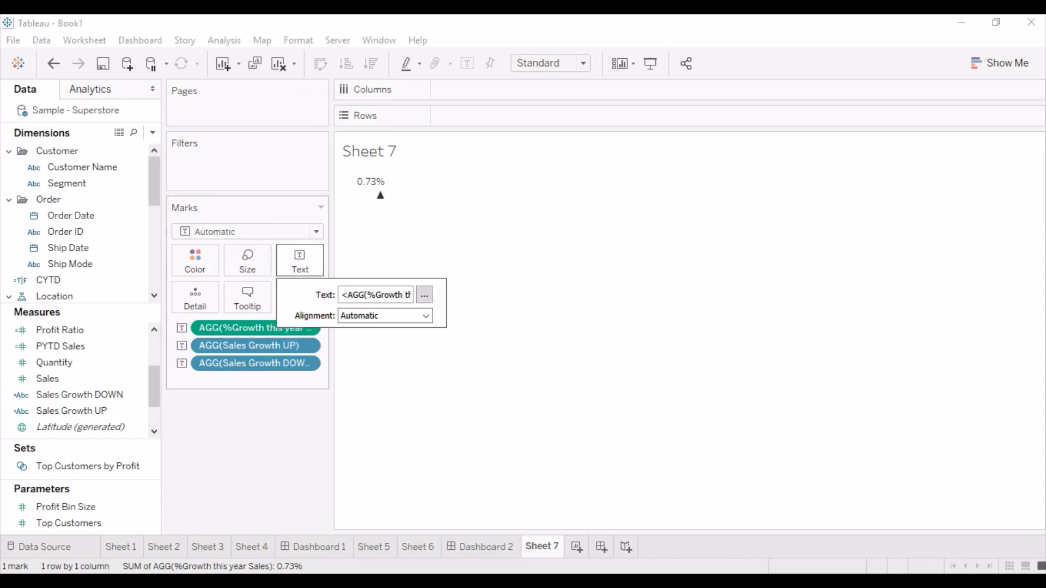
{"action": "left_click", "coordinate": [423, 294]}
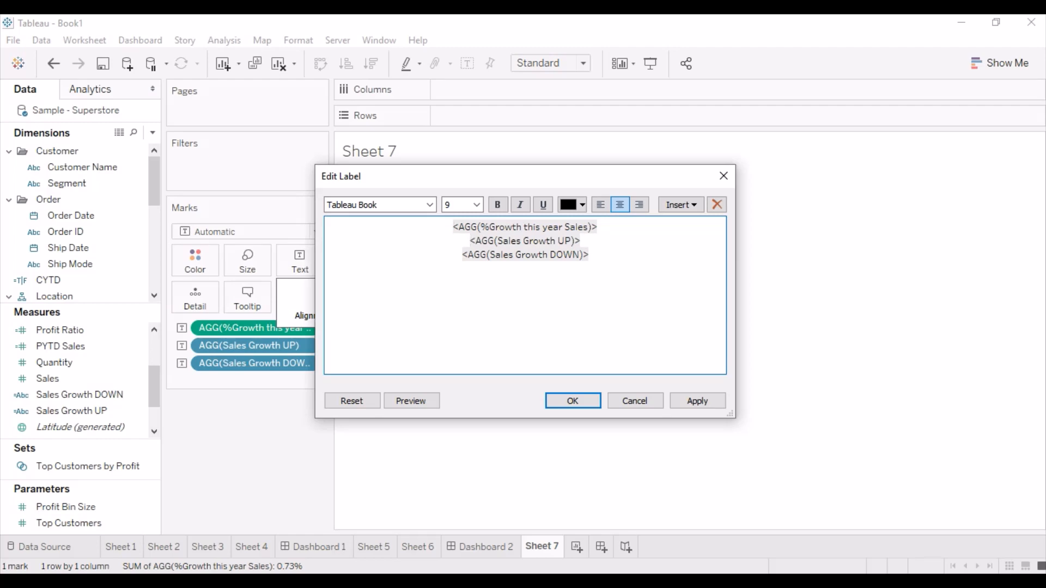
{"action": "key", "text": "ctrl+a"}
{"action": "left_click", "coordinate": [600, 205]}
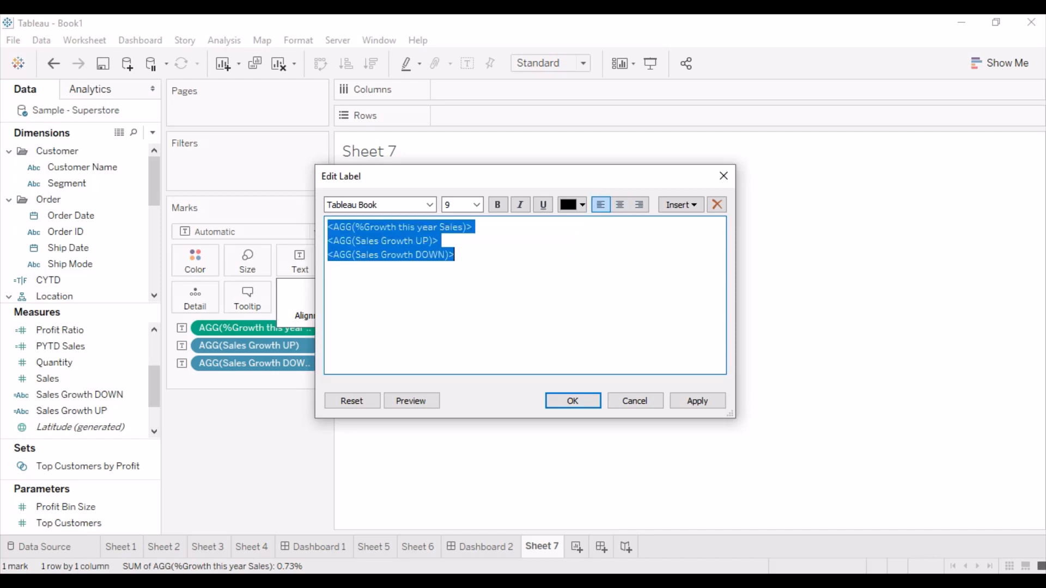
{"action": "left_click", "coordinate": [327, 227]}
{"action": "key", "text": "Return"}
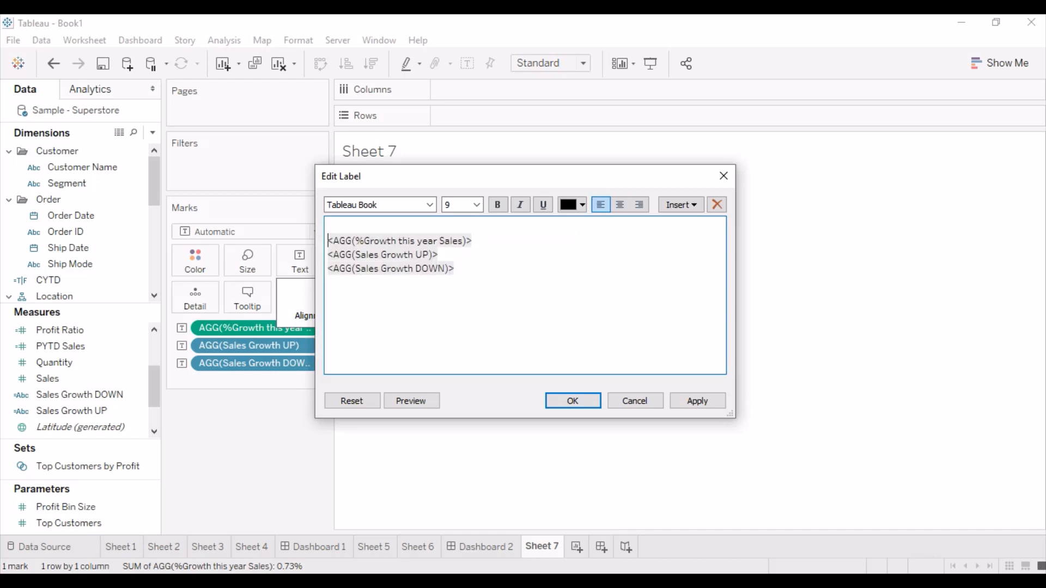
{"action": "key", "text": "Up"}
{"action": "type", "text": "Sales Growth"}
- Move the Sales Growth UP and Sales Growth DOWN fields in front of %Growth this year Sales on the same label line
{"action": "left_click_drag", "start_coordinate": [438, 255], "coordinate": [327, 255]}
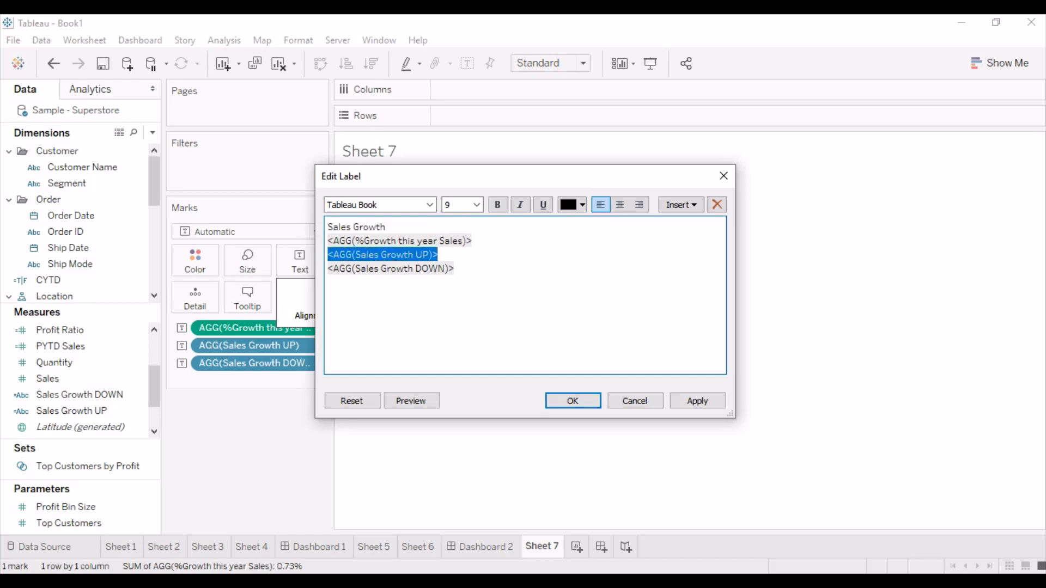
{"action": "key", "text": "Delete"}
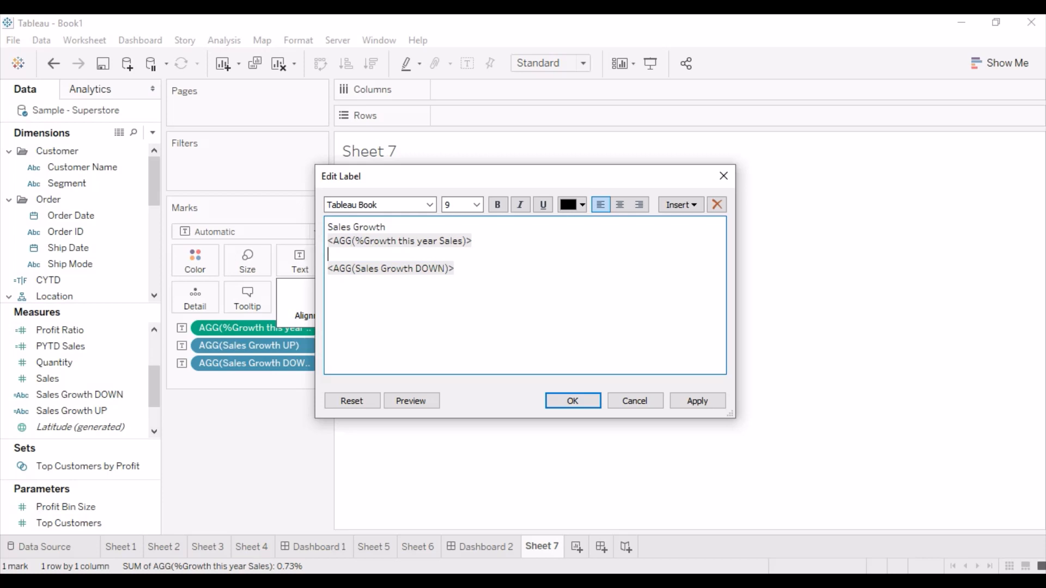
{"action": "key", "text": "ctrl+v"}
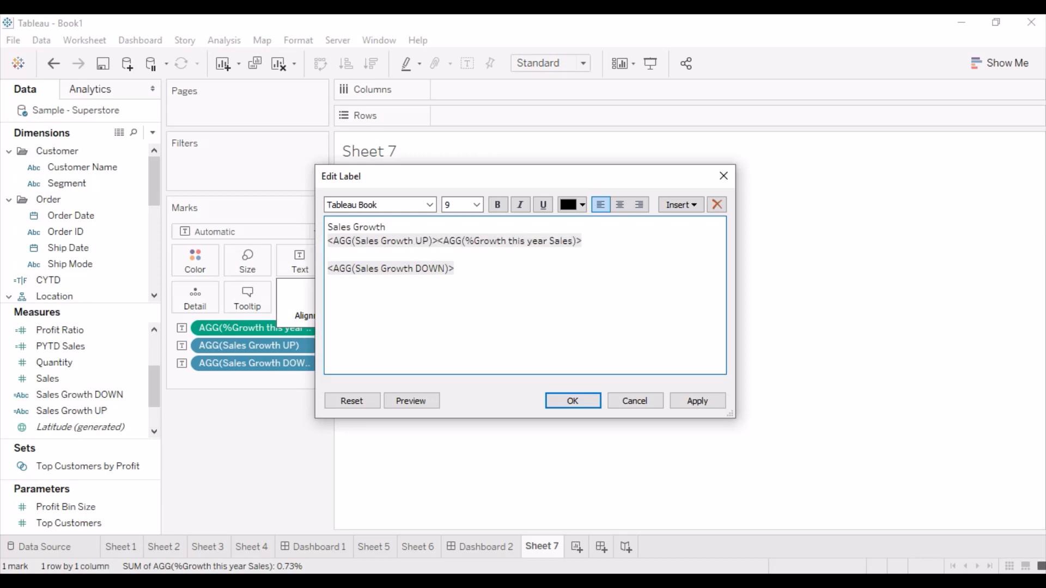
{"action": "left_click", "coordinate": [454, 268]}
{"action": "left_click_drag", "start_coordinate": [454, 268], "coordinate": [327, 269]}
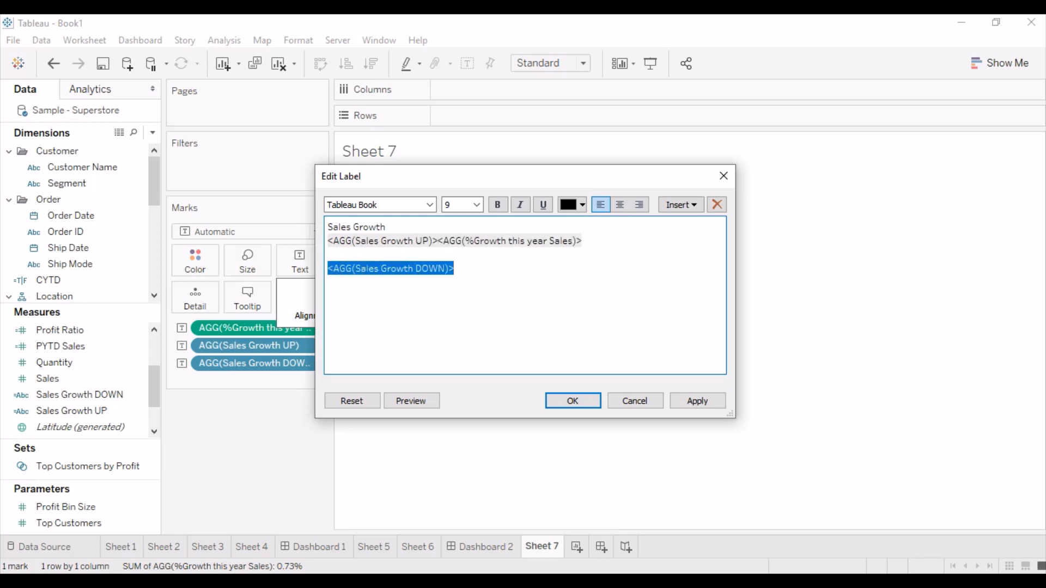
{"action": "key", "text": "ctrl+x"}
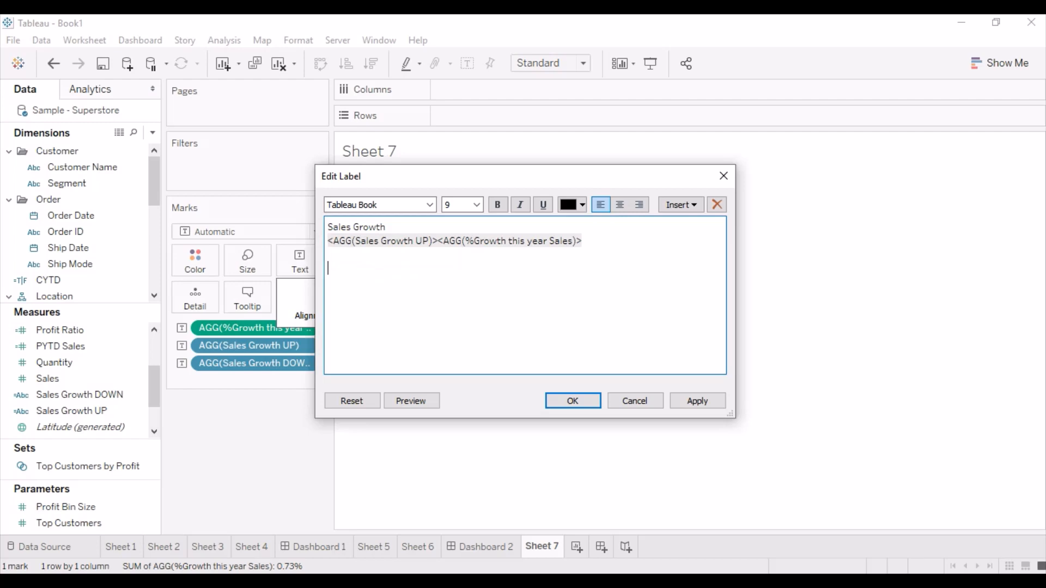
{"action": "key", "text": "ctrl+v"}
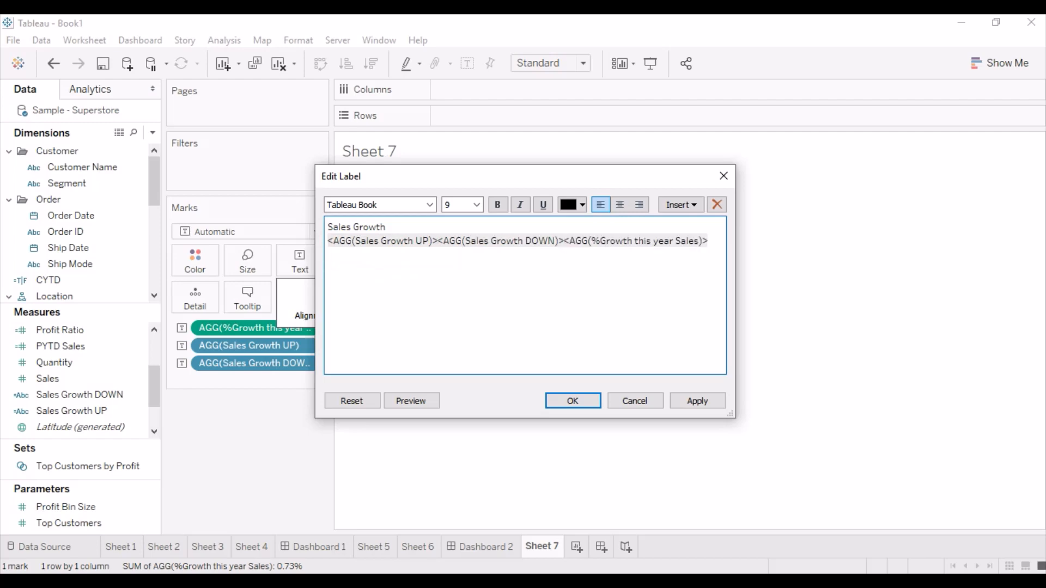
- Set the font size of the label line holding the three growth fields to 24 and widen the label editor
{"action": "left_click_drag", "start_coordinate": [709, 242], "coordinate": [328, 241]}
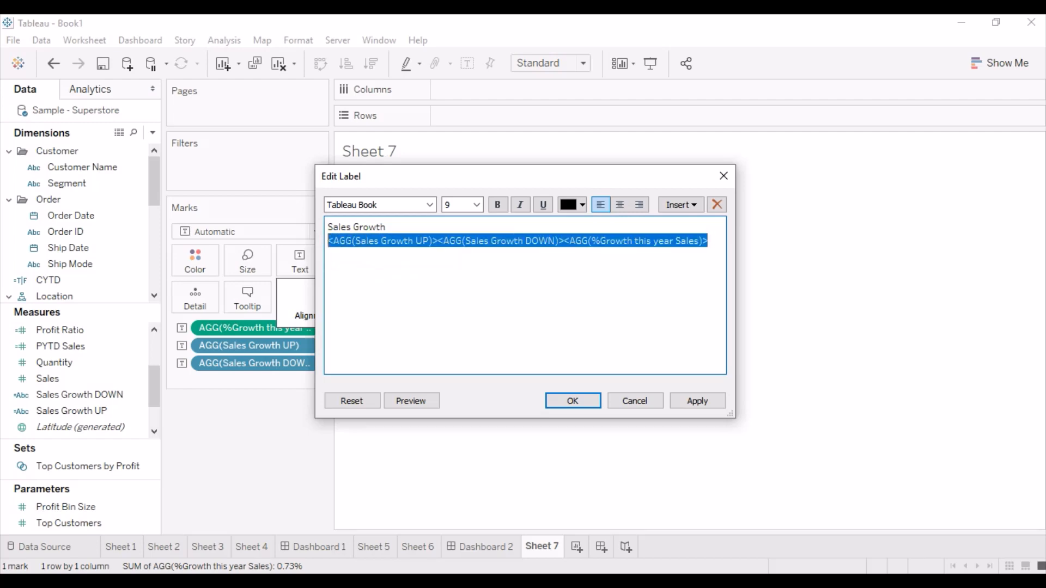
{"action": "left_click", "coordinate": [572, 204]}
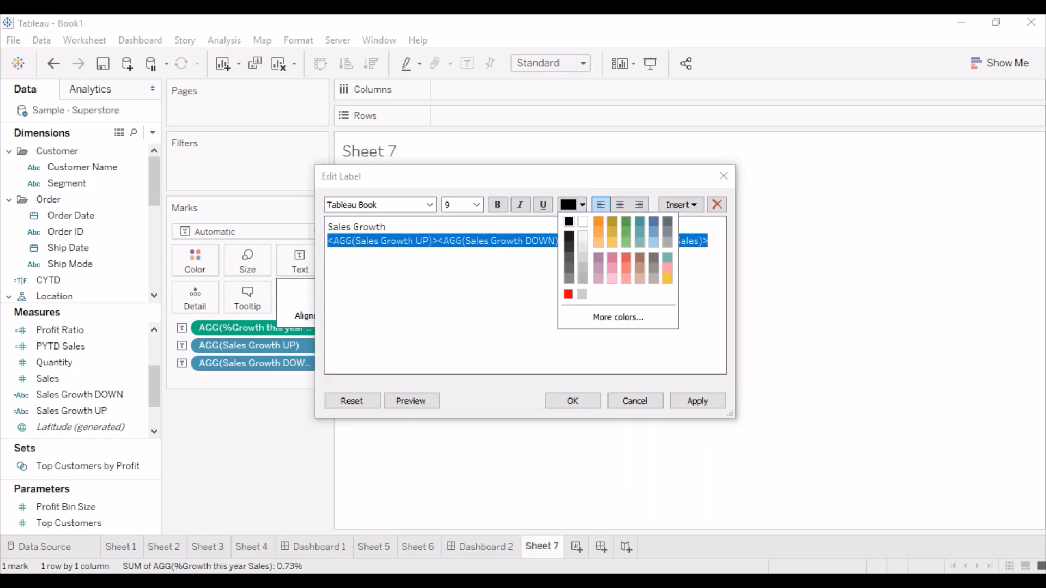
{"action": "left_click", "coordinate": [477, 205]}
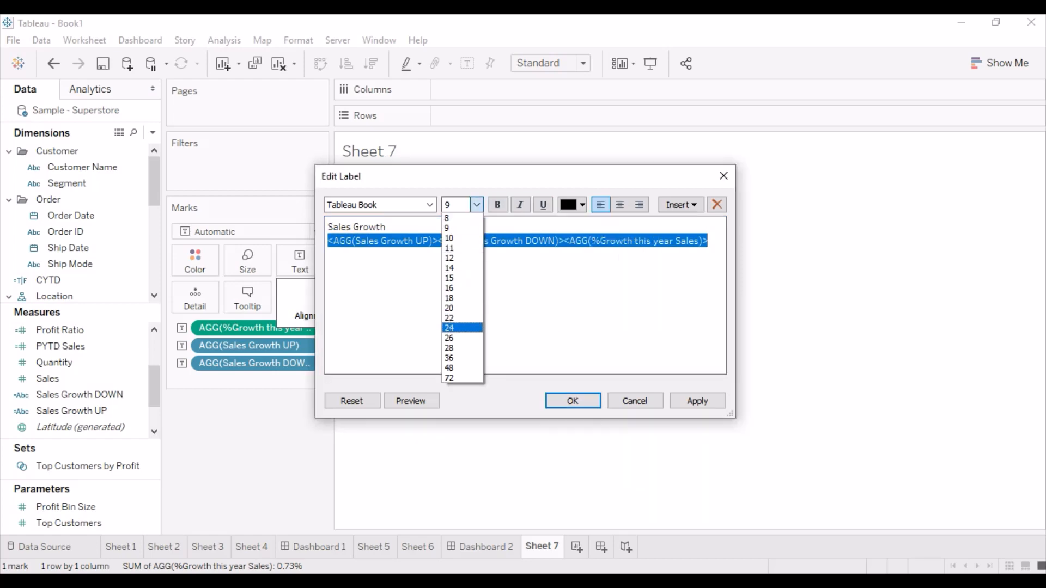
{"action": "left_click", "coordinate": [460, 325]}
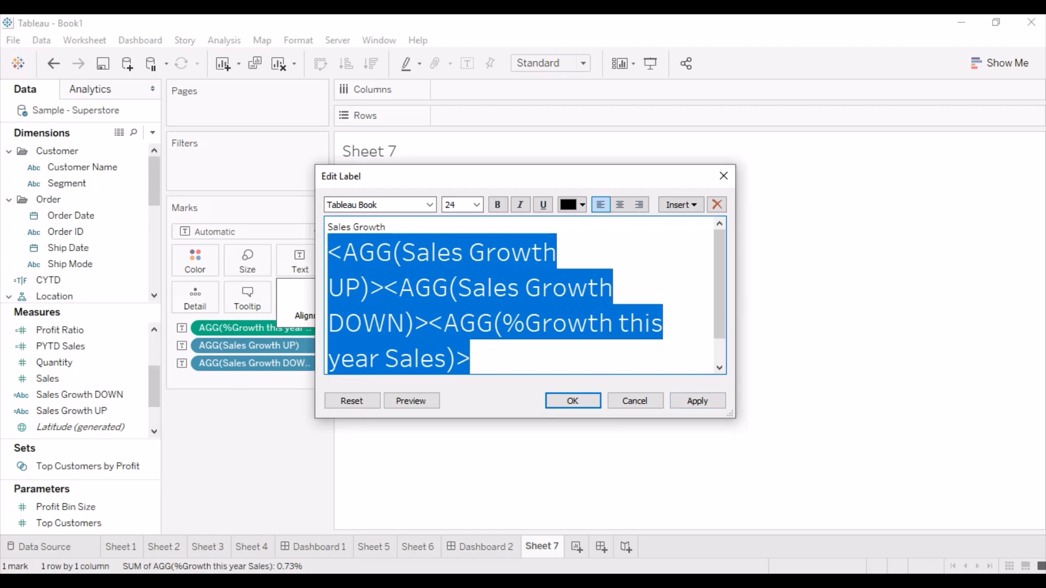
{"action": "left_click_drag", "start_coordinate": [733, 416], "coordinate": [1033, 428]}
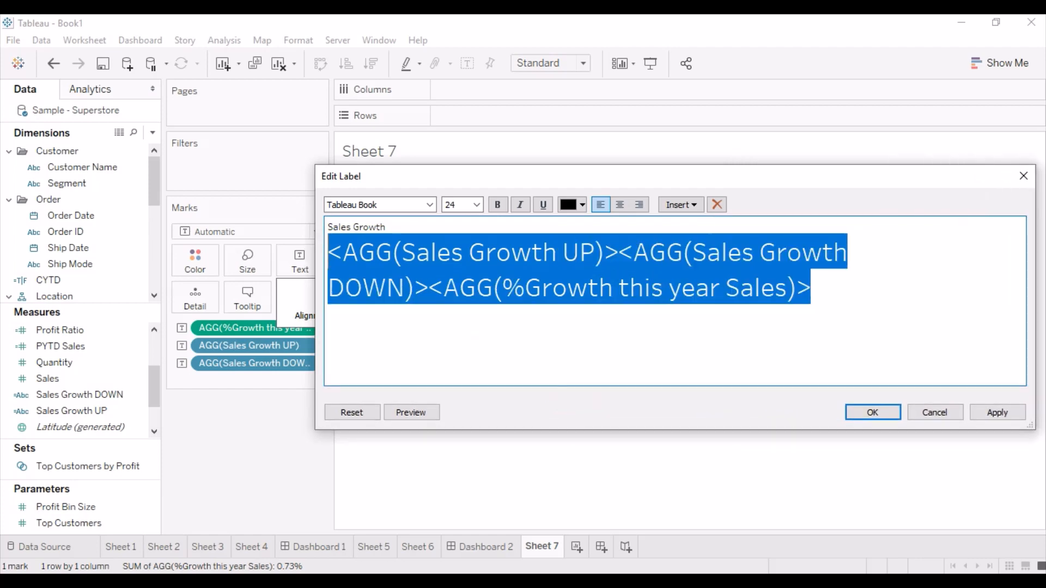
- Add a line reading "vs PYTD Sales" in font size 8 below the growth fields and apply the label
{"action": "left_click", "coordinate": [362, 227]}
{"action": "key", "text": "BackSpace"}
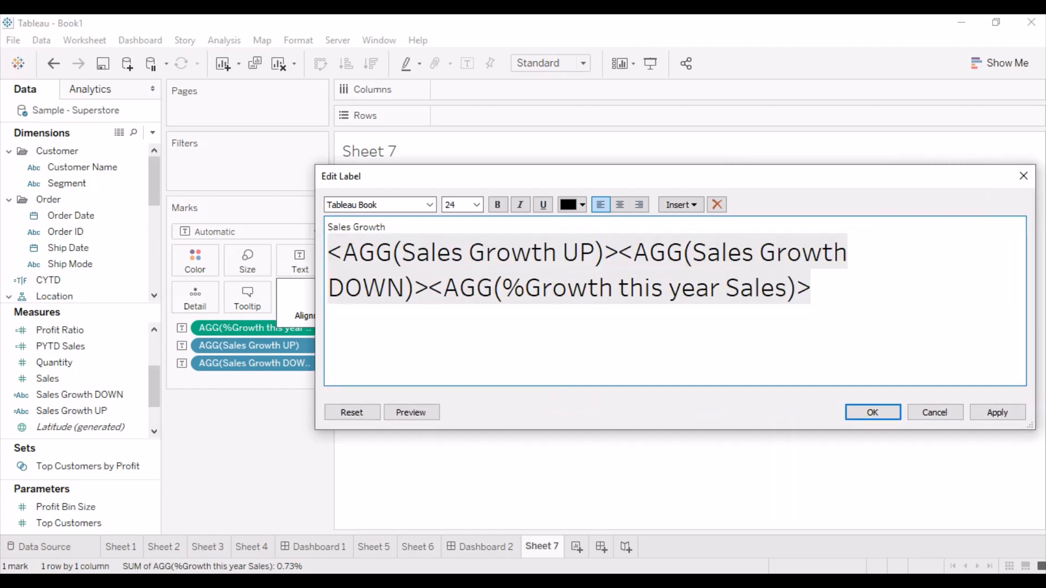
{"action": "key", "text": "Return"}
{"action": "left_click", "coordinate": [477, 204]}
{"action": "left_click", "coordinate": [452, 218]}
{"action": "type", "text": "vs PYTD Sales"}
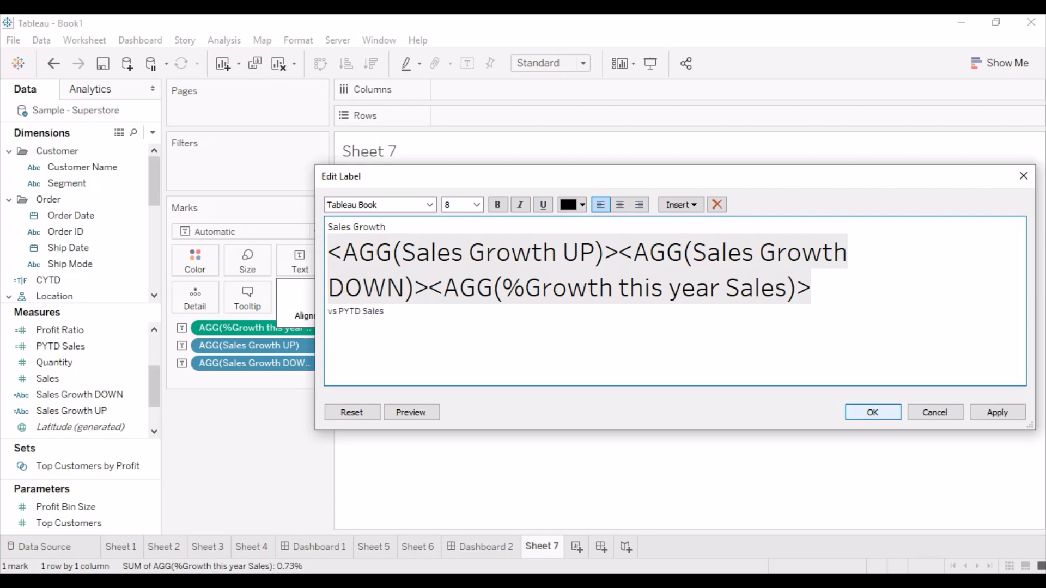
{"action": "left_click", "coordinate": [873, 413]}
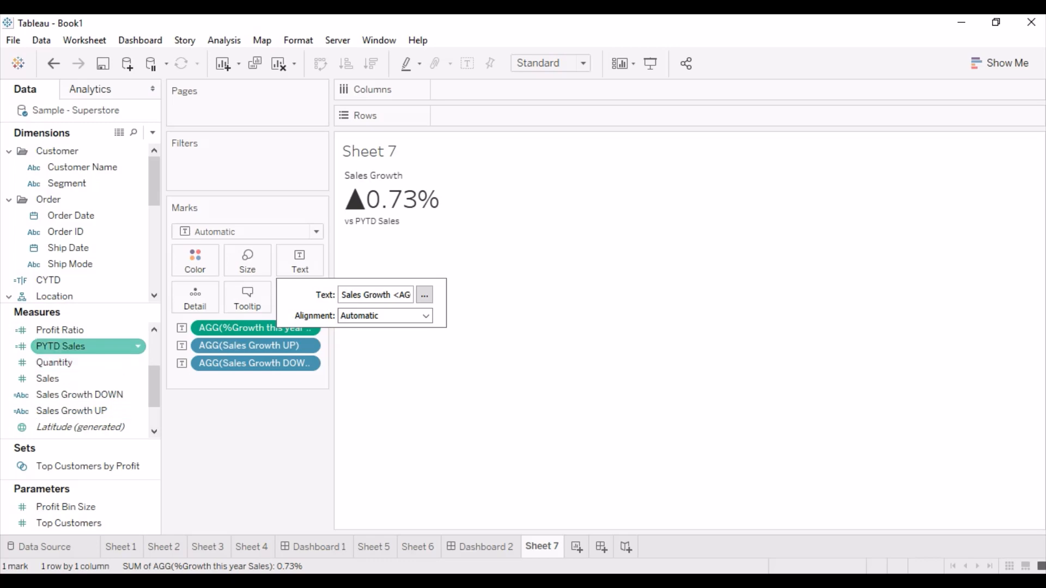
- Add the PYTD Sales measure as a text mark and place its field directly after "vs PYTD Sales" on the same label line
{"action": "left_click_drag", "start_coordinate": [59, 346], "coordinate": [299, 261]}
{"action": "left_click", "coordinate": [300, 261]}
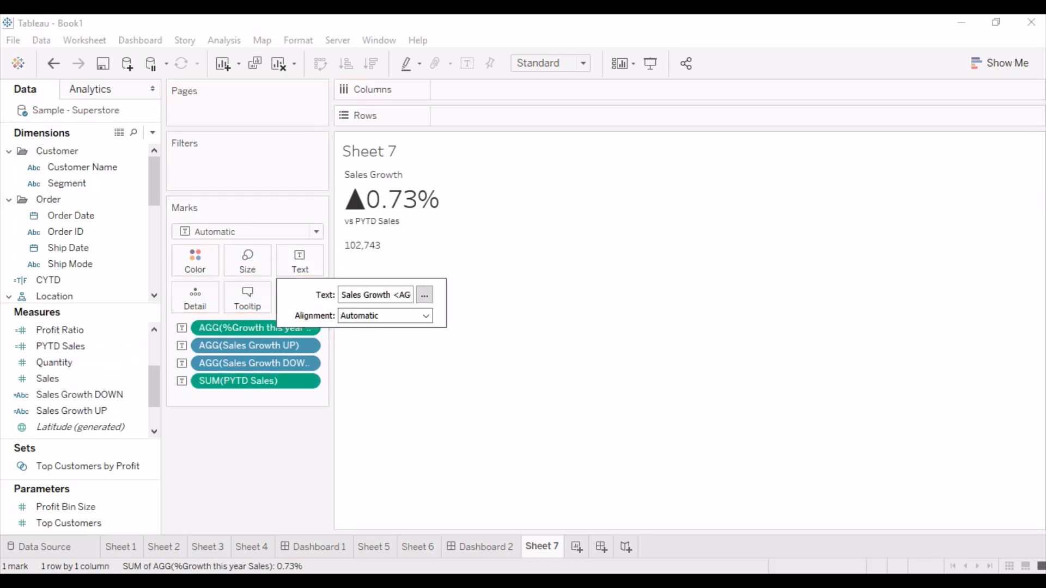
{"action": "left_click", "coordinate": [423, 294]}
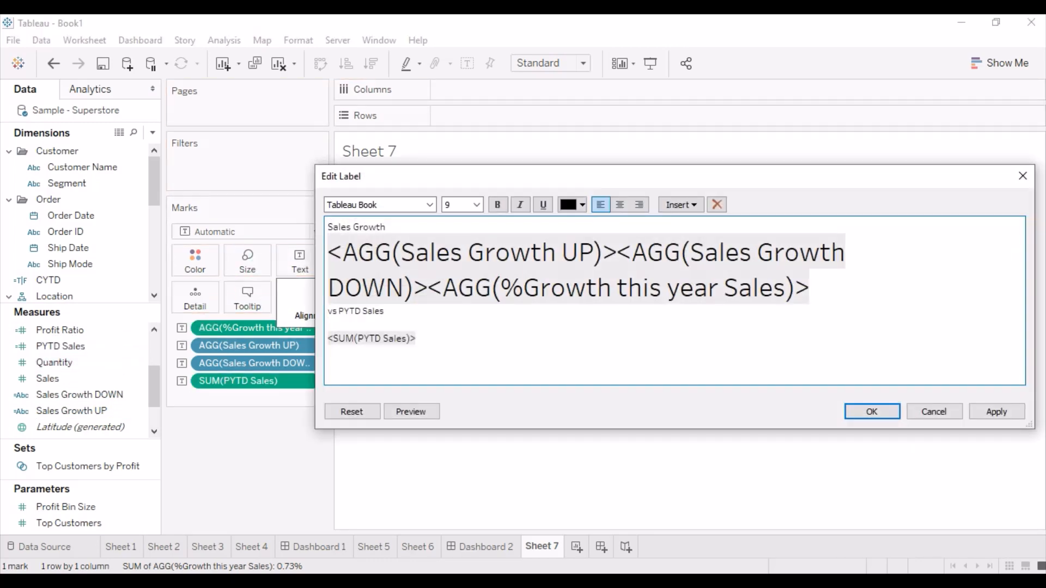
{"action": "key", "text": "Delete"}
{"action": "key", "text": "BackSpace"}
{"action": "key", "text": "End"}
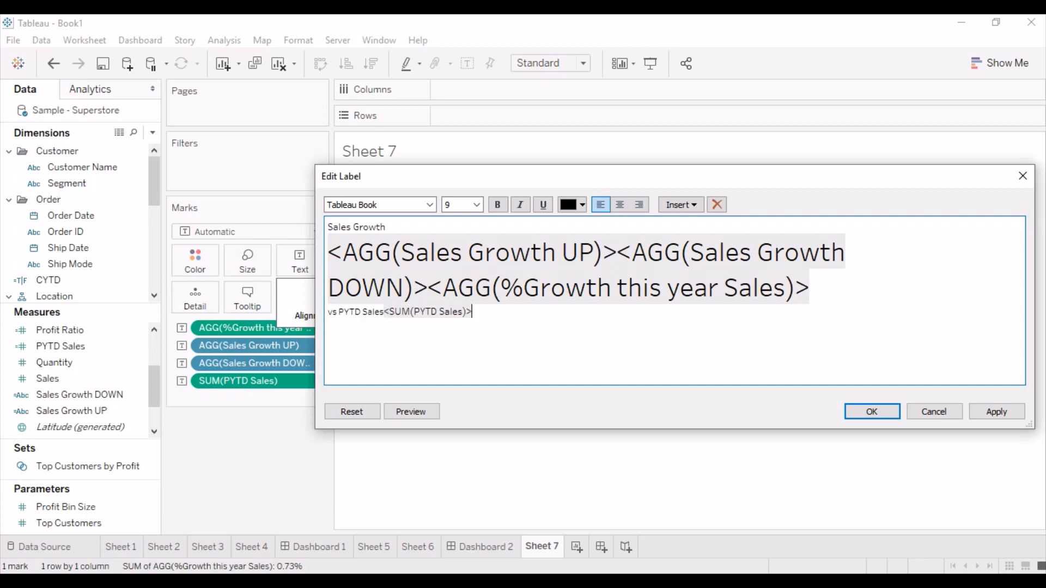
{"action": "double_click", "coordinate": [426, 312]}
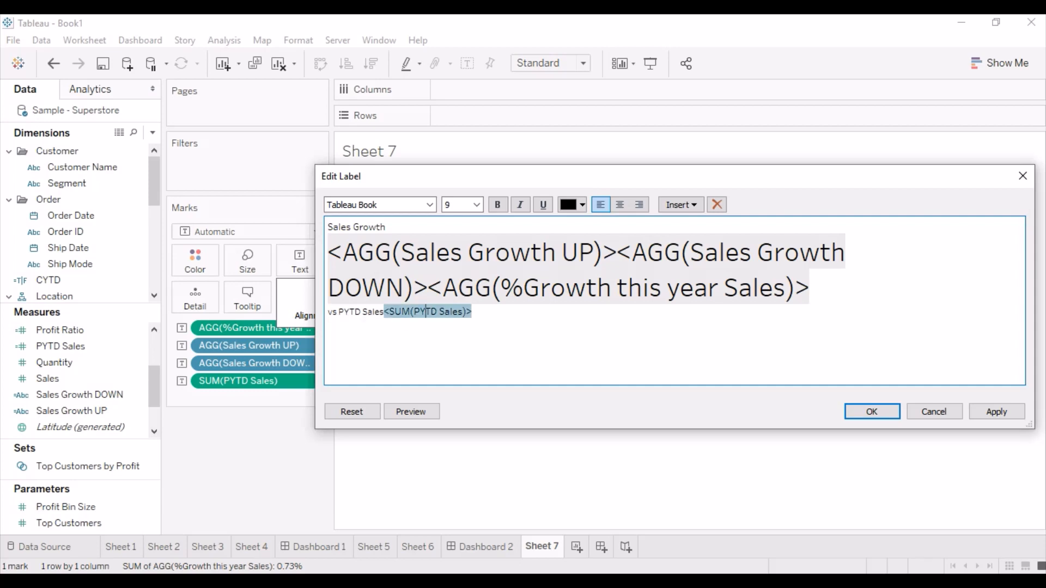
- Color the Sales Growth UP field green and the Sales Growth DOWN field red in the label
{"action": "left_click", "coordinate": [484, 252]}
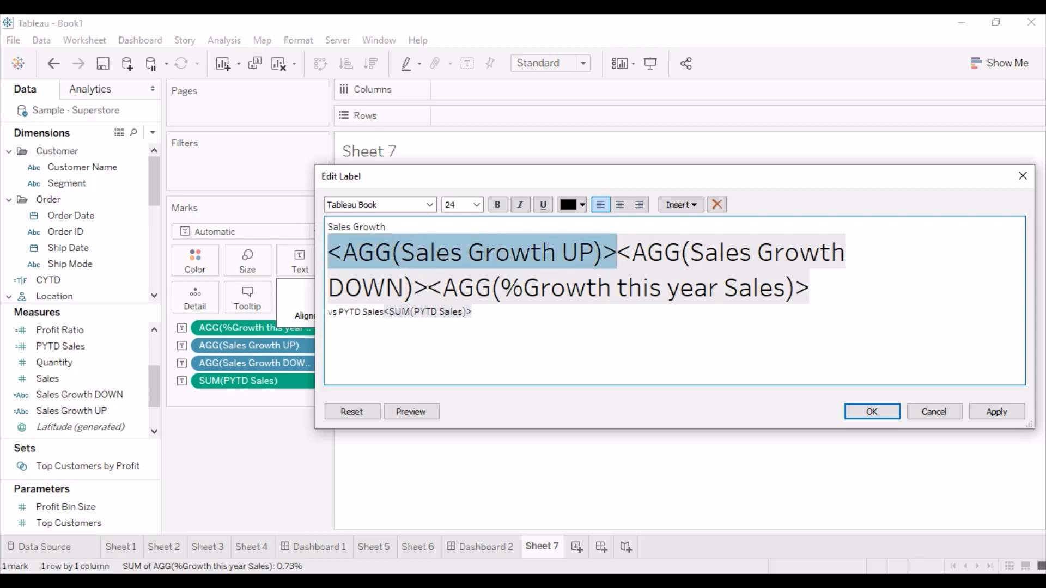
{"action": "left_click", "coordinate": [572, 205]}
{"action": "left_click", "coordinate": [626, 222]}
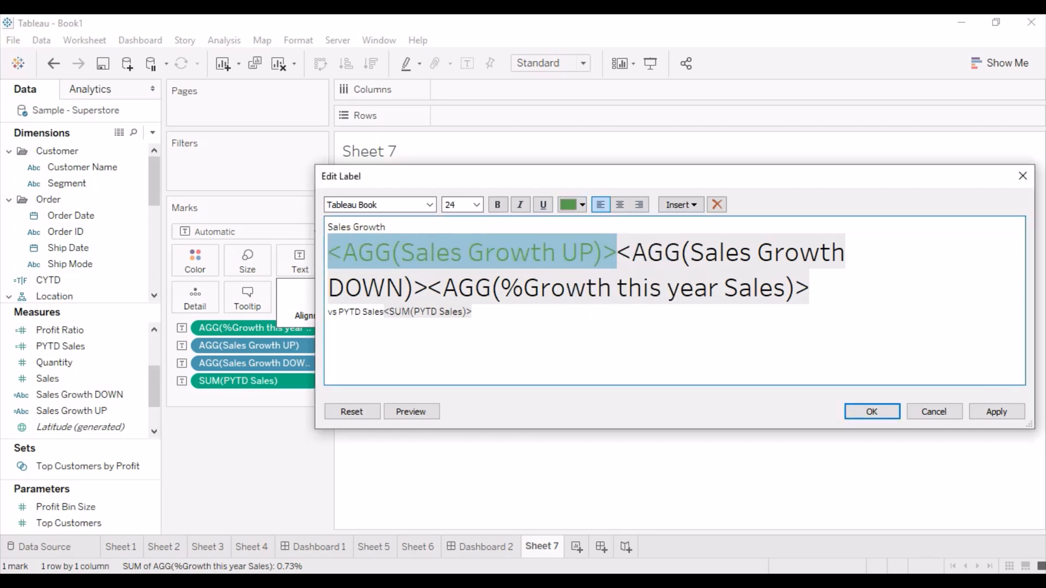
{"action": "left_click", "coordinate": [680, 252]}
{"action": "left_click", "coordinate": [573, 205]}
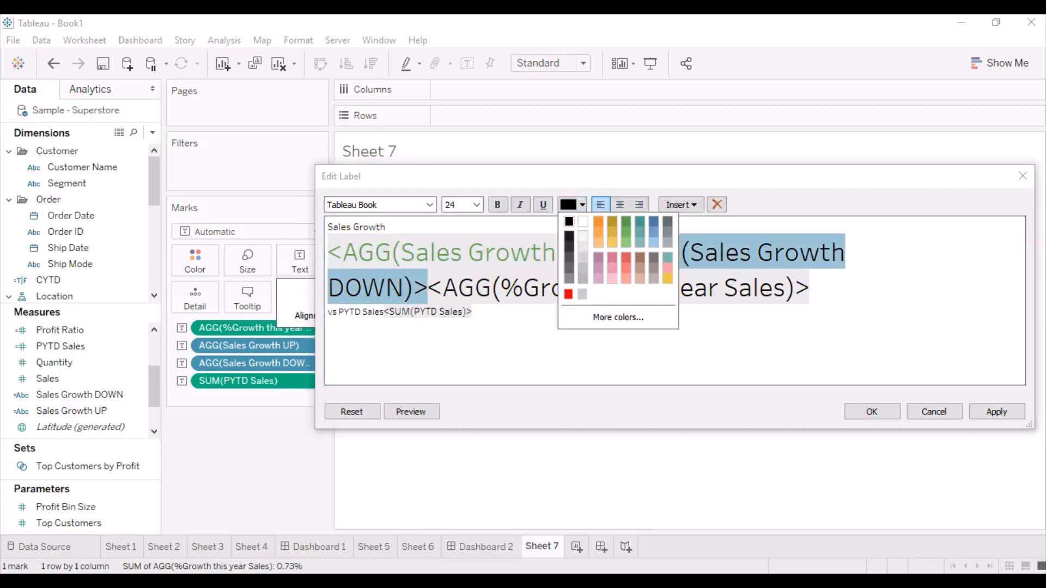
{"action": "left_click", "coordinate": [568, 294]}
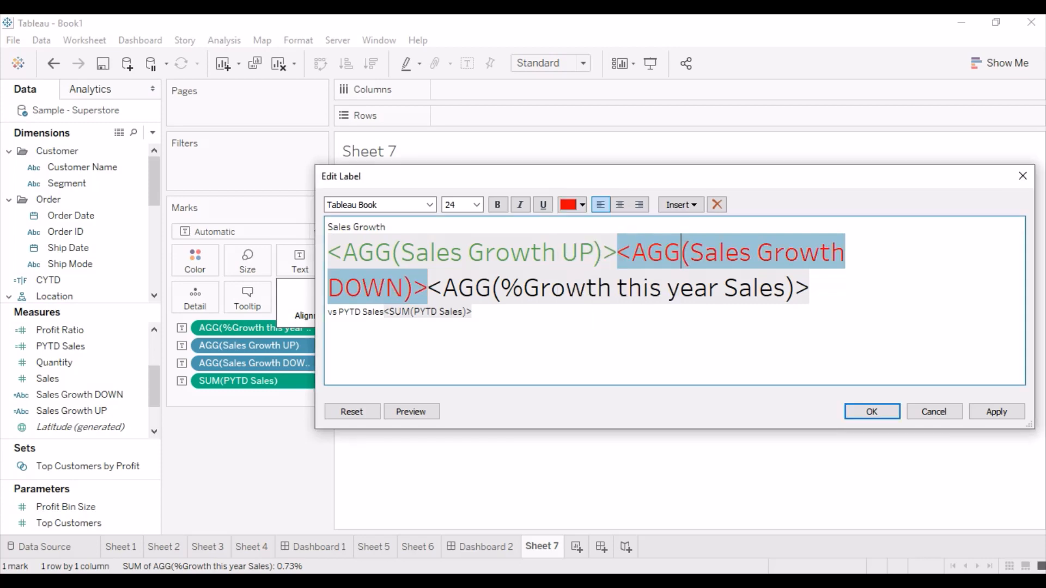
- Make the whole line of growth fields bold and apply the label changes
{"action": "left_click", "coordinate": [556, 252]}
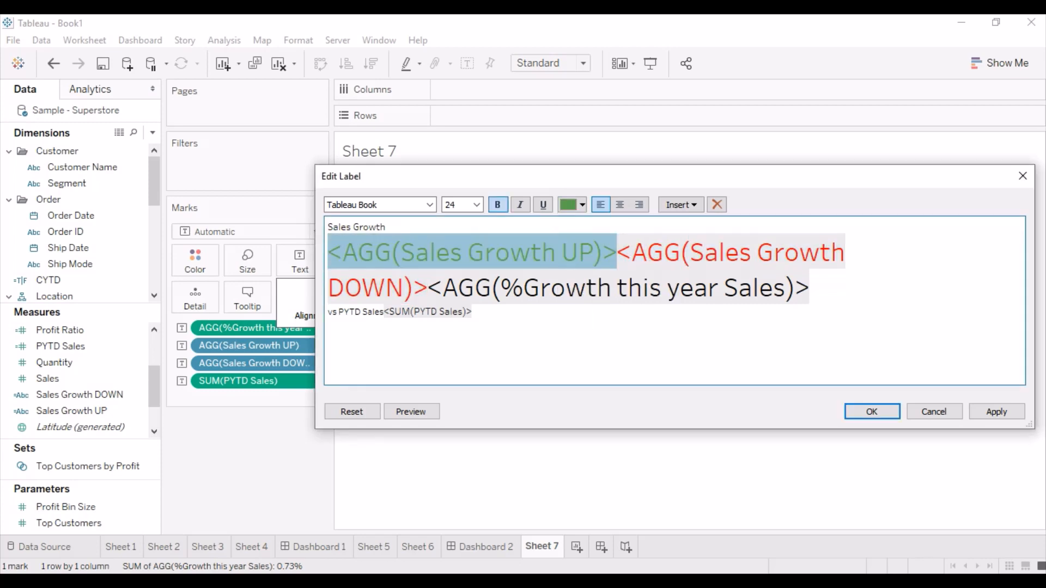
{"action": "left_click_drag", "start_coordinate": [810, 289], "coordinate": [327, 252]}
{"action": "key", "text": "ctrl+b"}
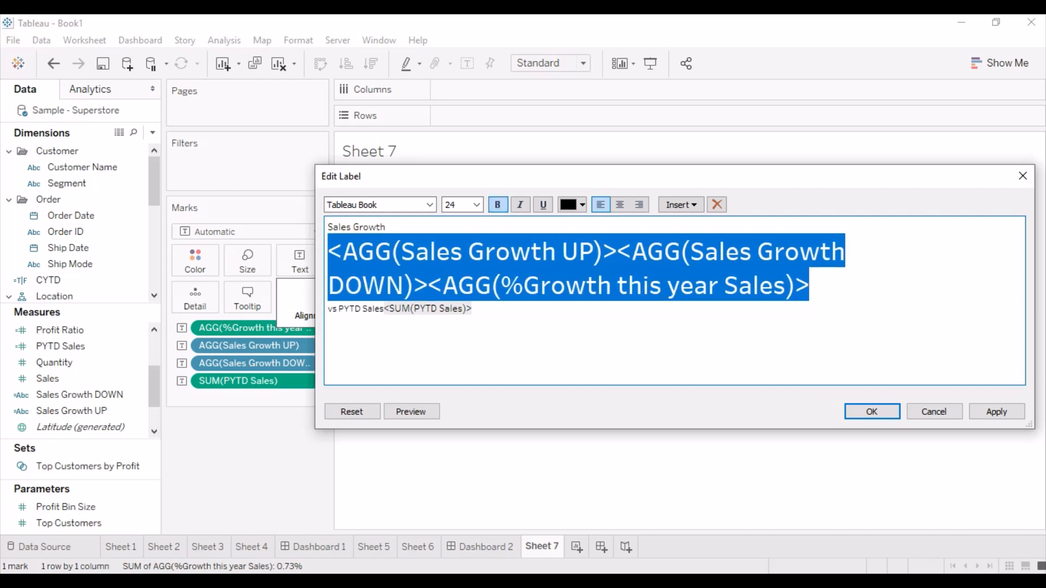
{"action": "left_click", "coordinate": [872, 411]}
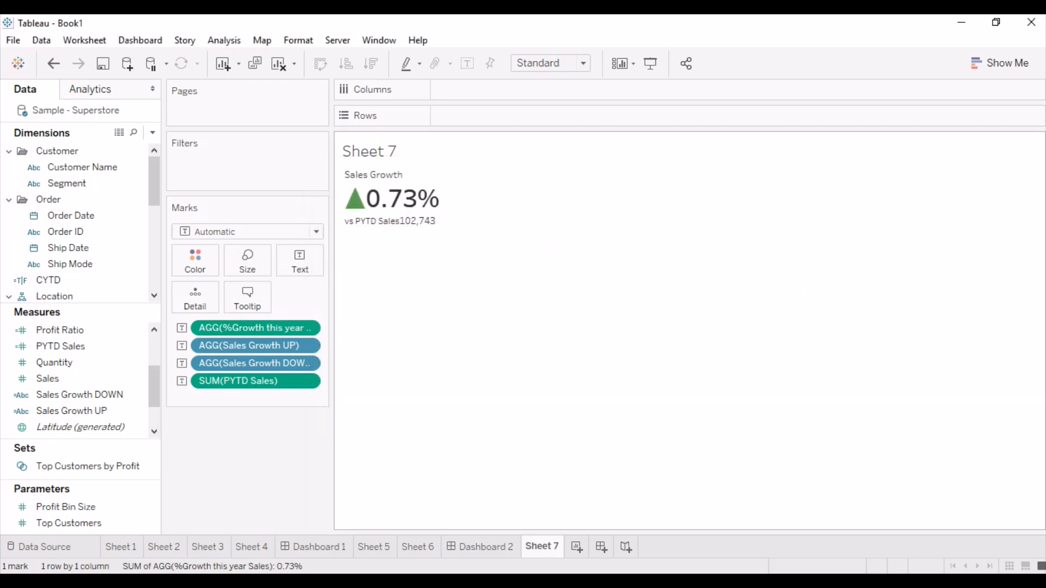
- Insert a space between "vs PYTD Sales" and the SUM(PYTD Sales) field in the label and apply it
{"action": "left_click", "coordinate": [299, 262]}
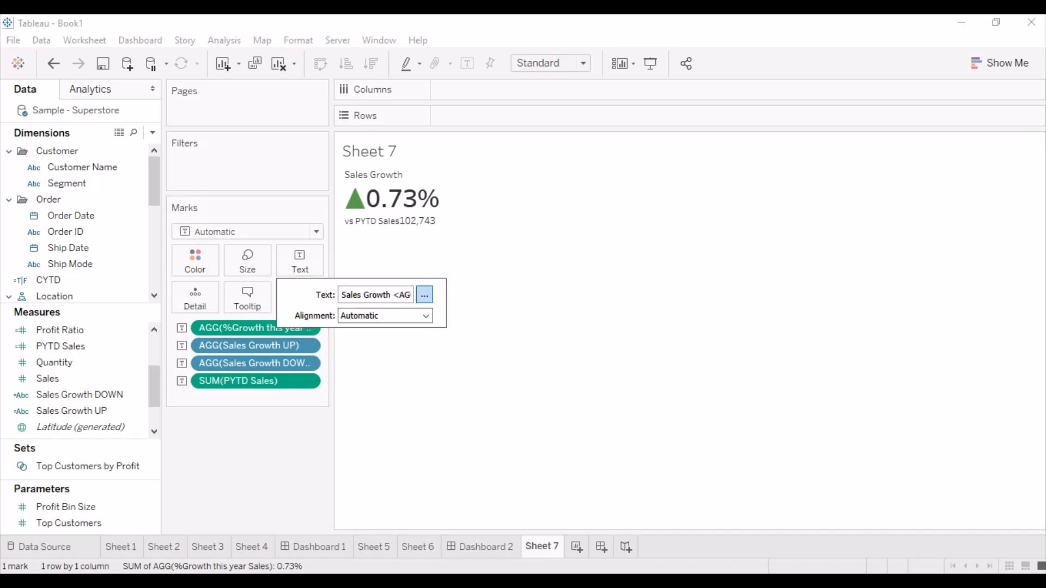
{"action": "left_click", "coordinate": [424, 295]}
{"action": "left_click", "coordinate": [428, 285]}
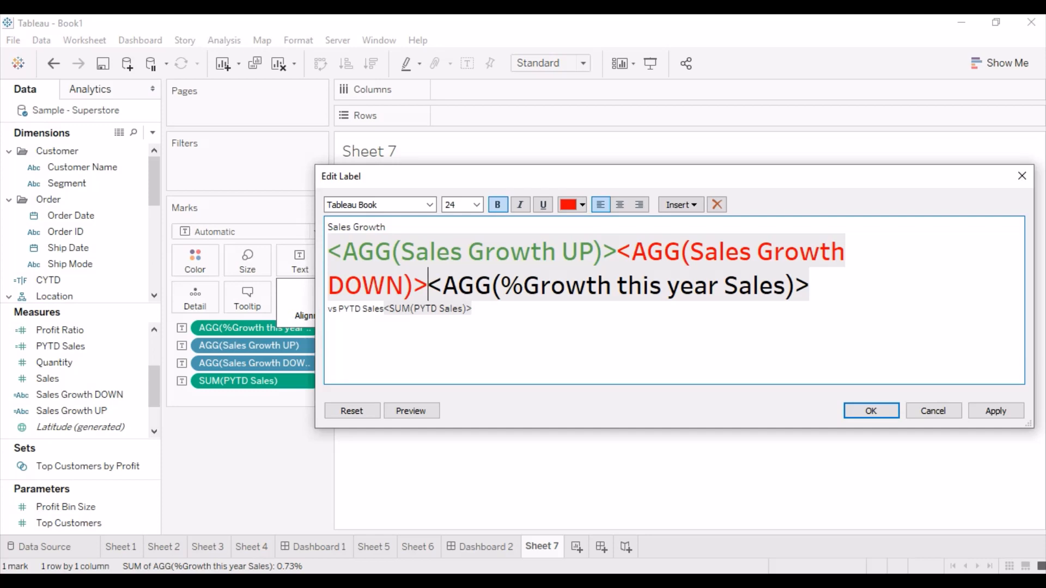
{"action": "left_click", "coordinate": [384, 308]}
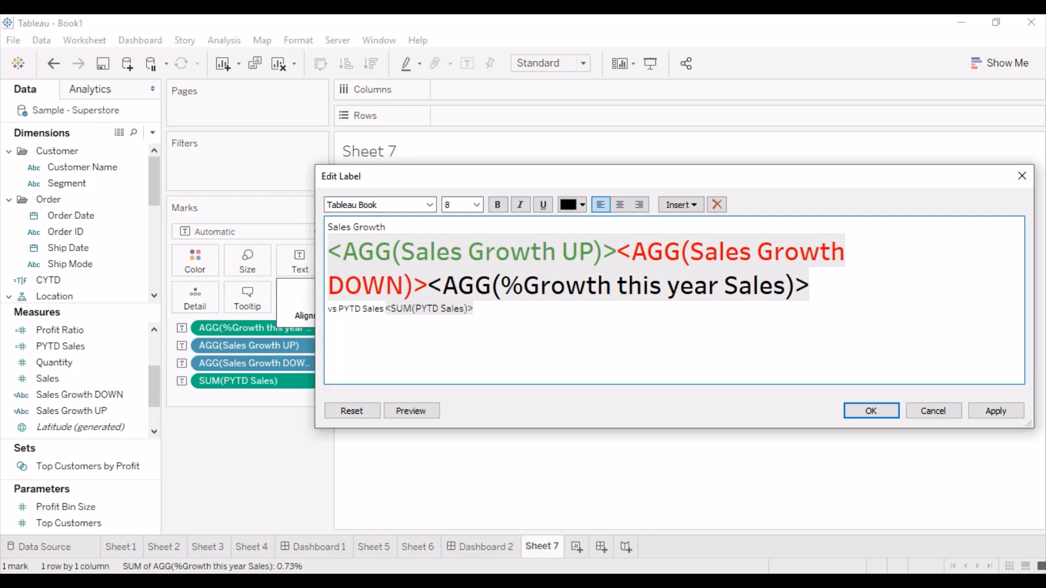
{"action": "left_click", "coordinate": [871, 410]}
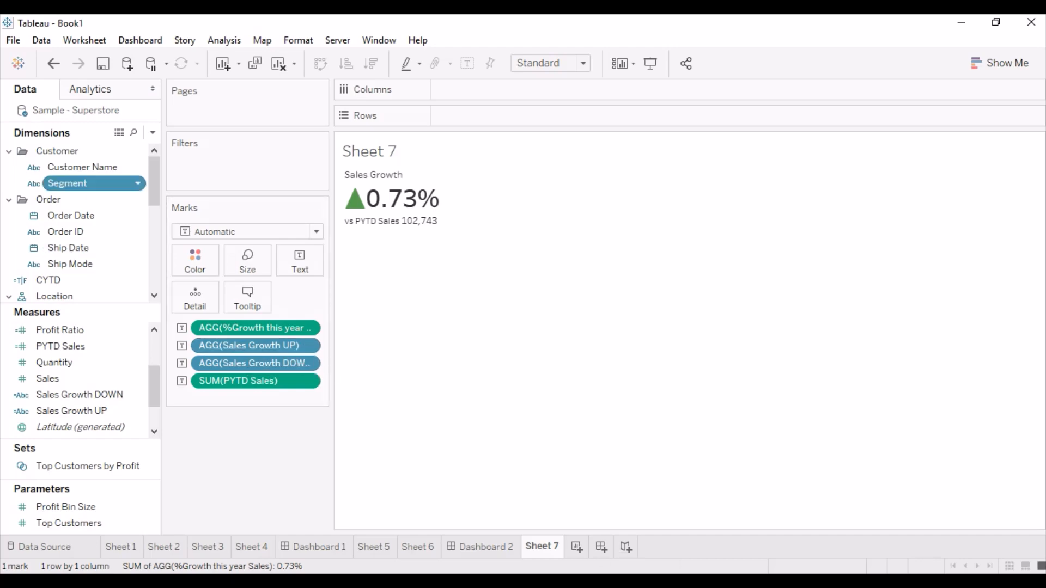
- Show a filter for the Segment dimension and switch it to a single value list
{"action": "right_click", "coordinate": [82, 183]}
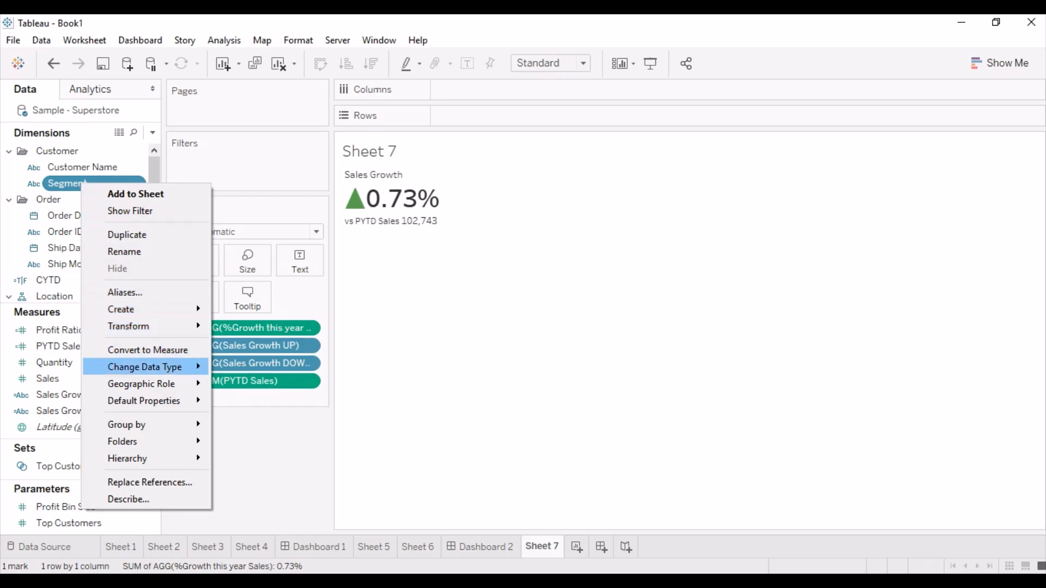
{"action": "mouse_move", "coordinate": [142, 383]}
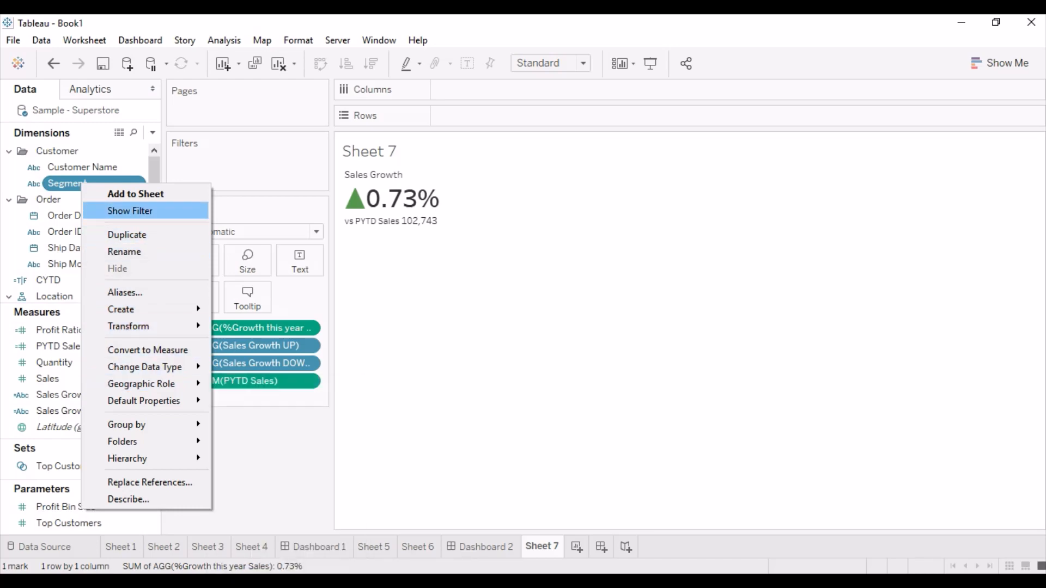
{"action": "left_click", "coordinate": [130, 211]}
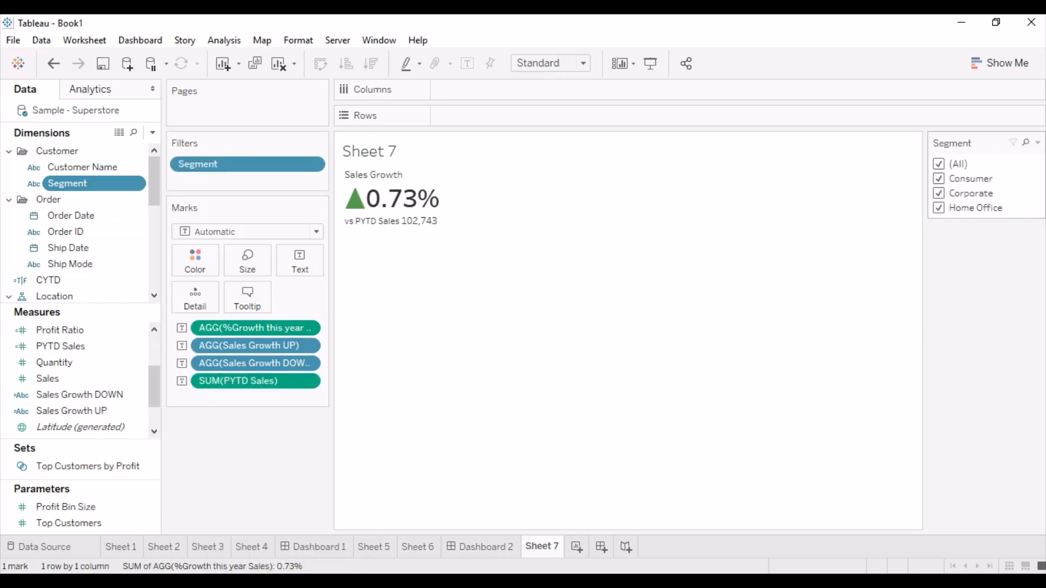
{"action": "left_click", "coordinate": [1038, 142]}
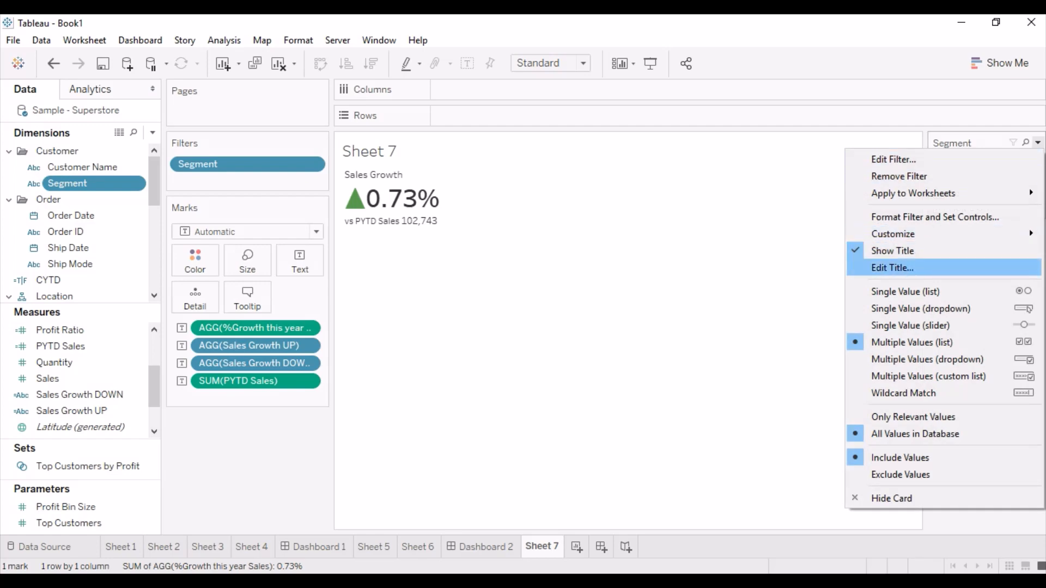
{"action": "mouse_move", "coordinate": [893, 234]}
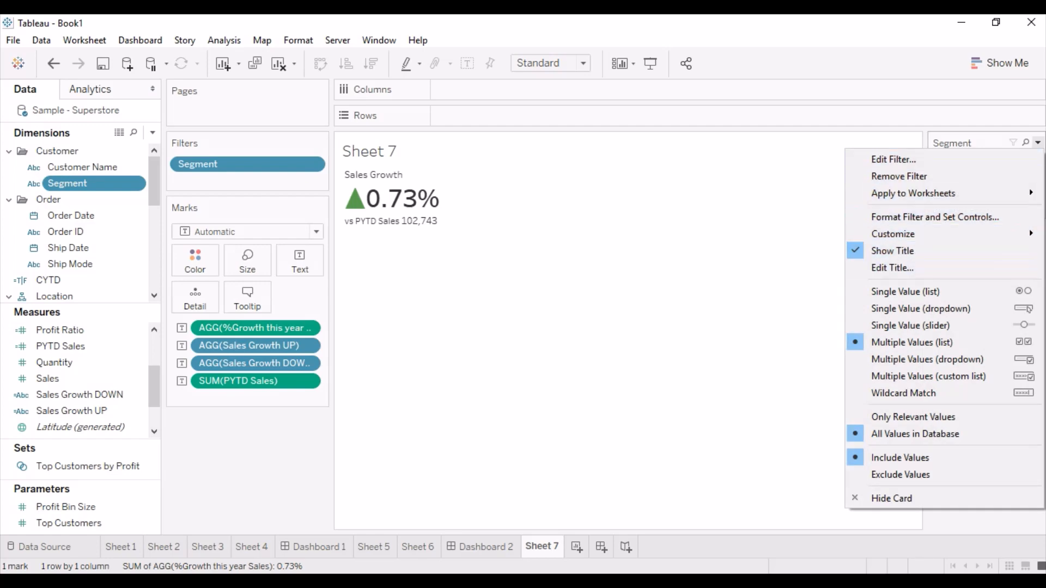
{"action": "left_click", "coordinate": [910, 292]}
- Filter the sheet to Consumer and to Corporate, and widen the text cell to fit the whole KPI label
{"action": "left_click", "coordinate": [938, 179]}
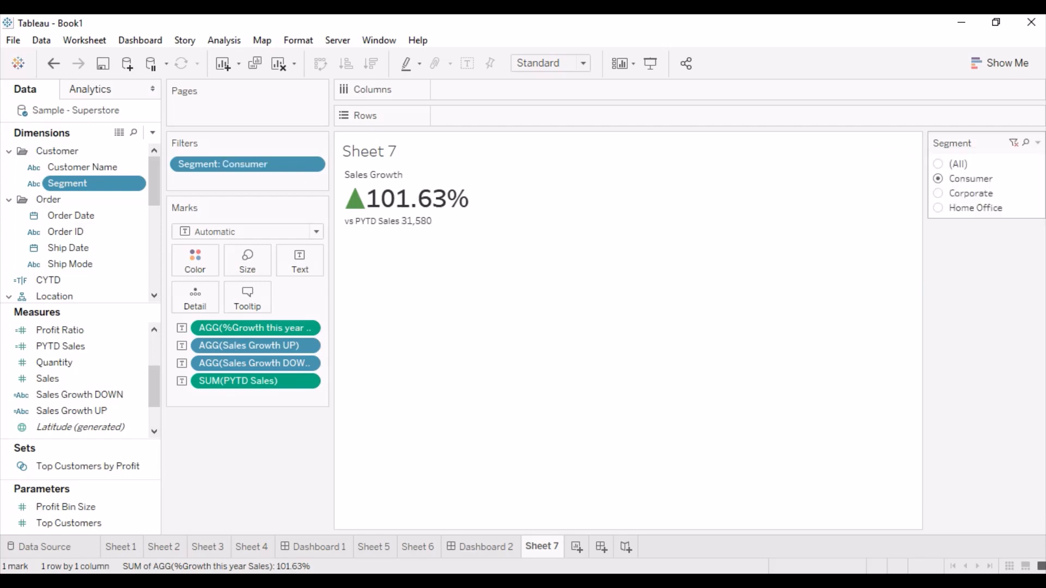
{"action": "left_click", "coordinate": [937, 194]}
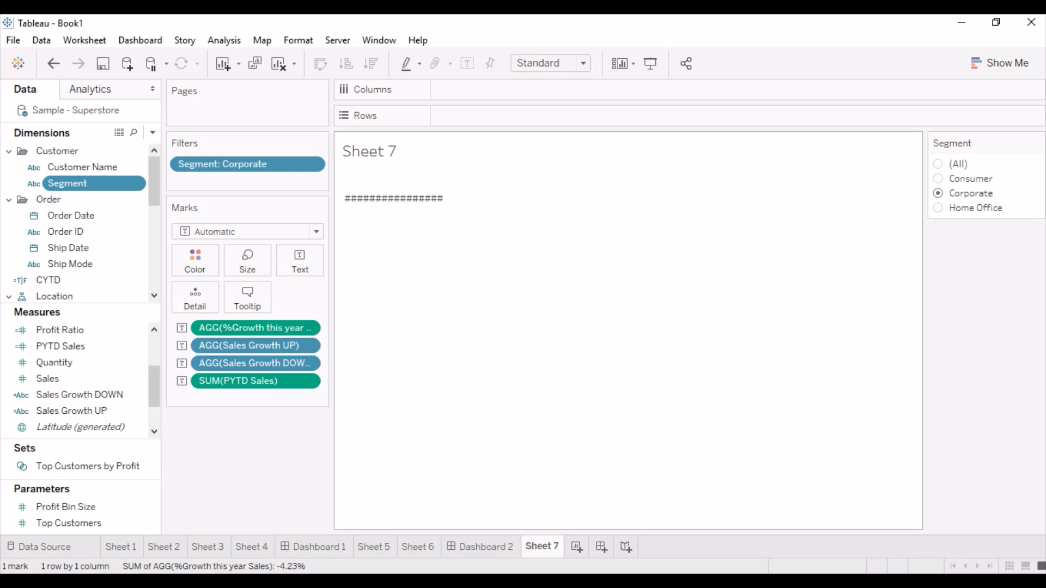
{"action": "left_click_drag", "start_coordinate": [449, 189], "coordinate": [511, 188]}
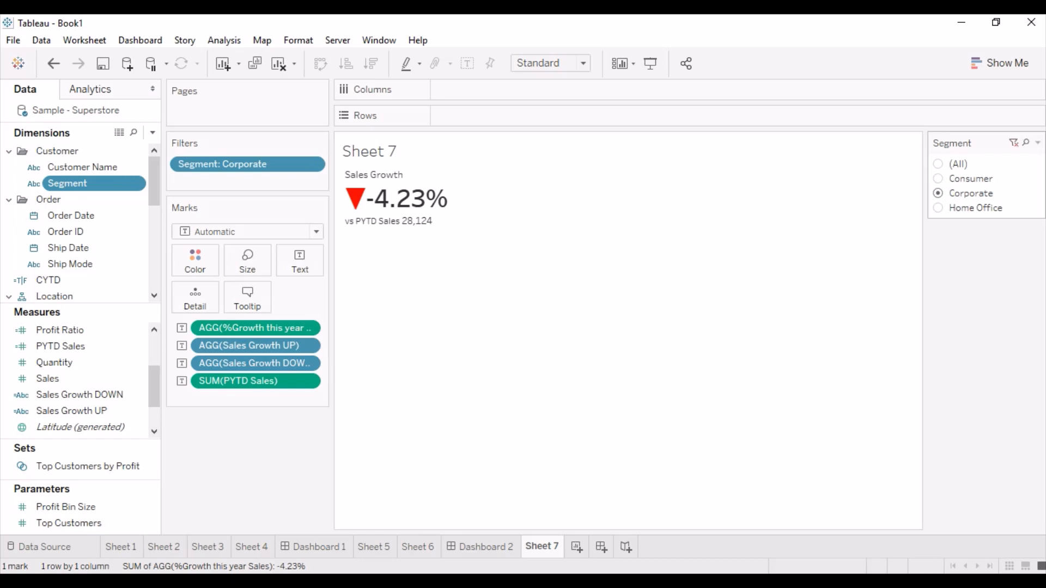
- Check the KPI label's arrow and growth for Home Office, all segments, Consumer and Corporate, ending on Home Office
{"action": "left_click", "coordinate": [938, 208]}
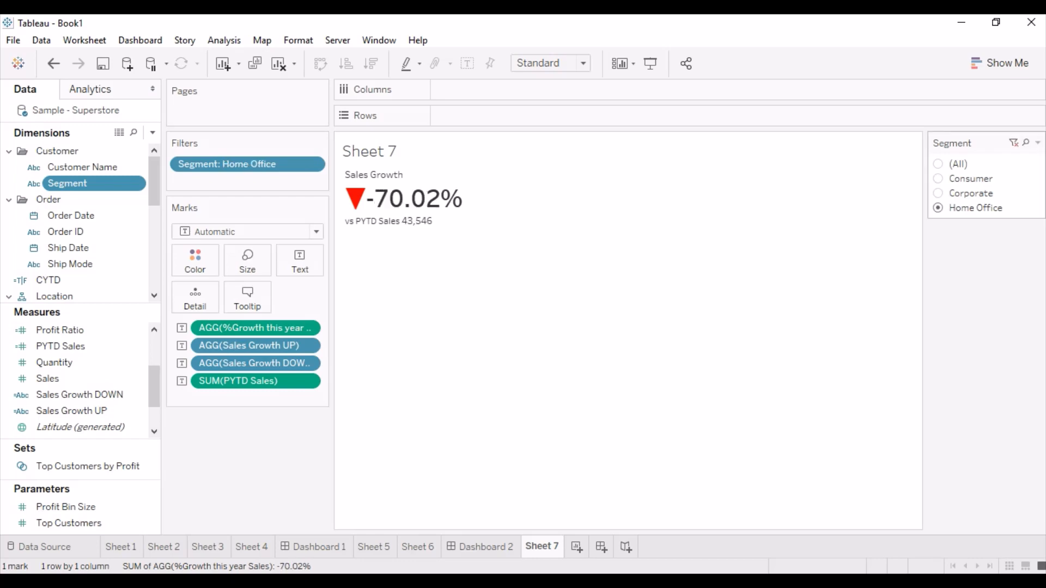
{"action": "left_click", "coordinate": [938, 164]}
{"action": "left_click", "coordinate": [938, 179]}
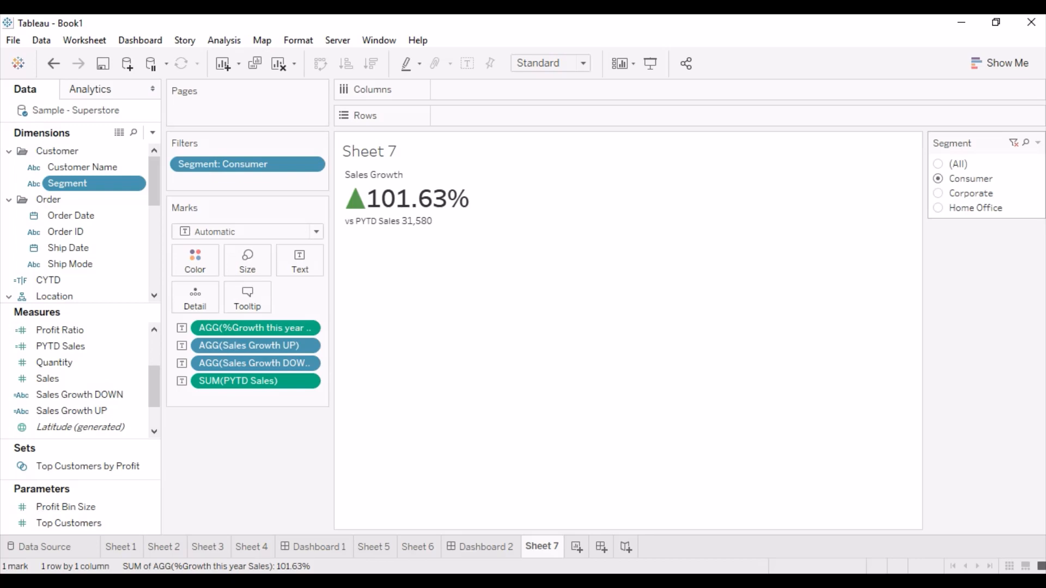
{"action": "left_click", "coordinate": [938, 194]}
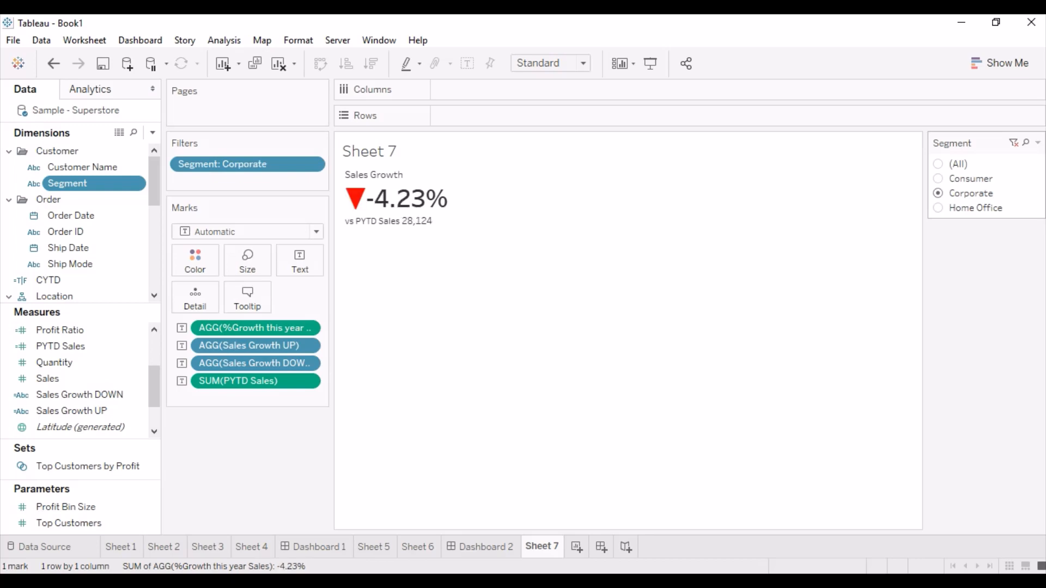
{"action": "left_click", "coordinate": [938, 208]}
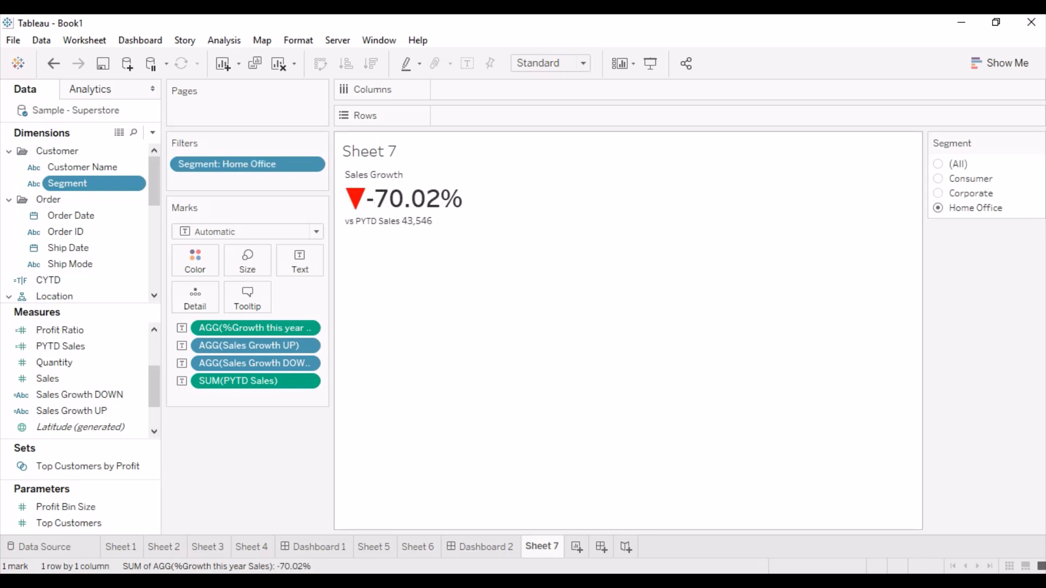
- Remove the Sales Growth UP and Sales Growth DOWN entries from the sheet's tooltip
{"action": "left_click", "coordinate": [247, 297]}
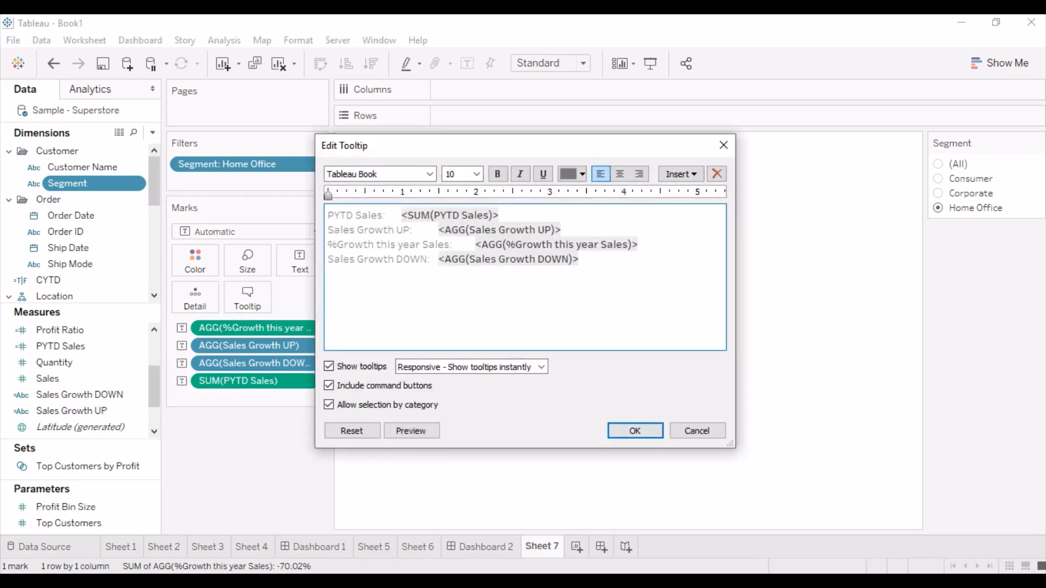
{"action": "left_click_drag", "start_coordinate": [640, 244], "coordinate": [493, 260]}
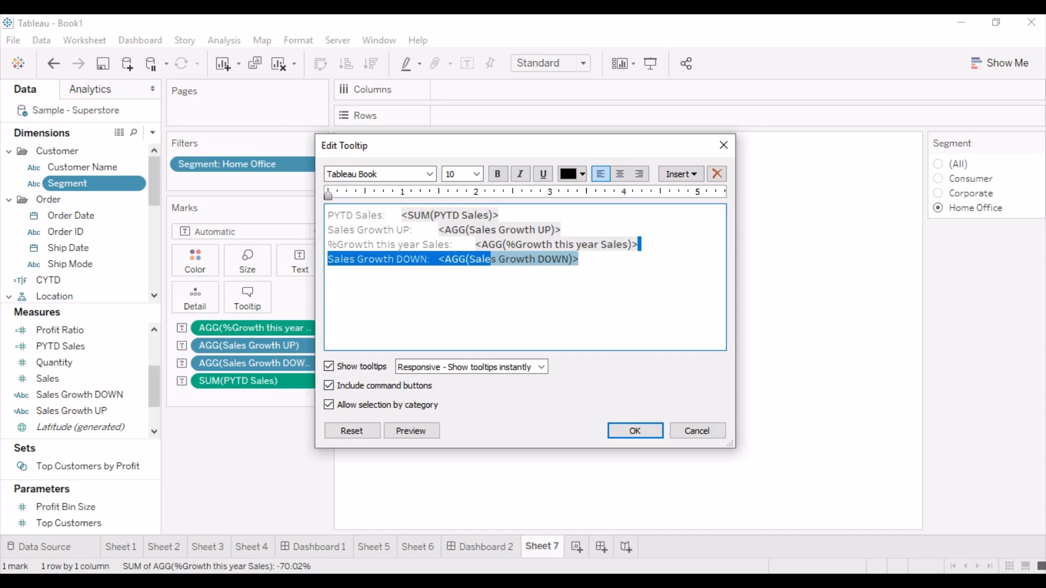
{"action": "left_click_drag", "start_coordinate": [561, 229], "coordinate": [328, 229]}
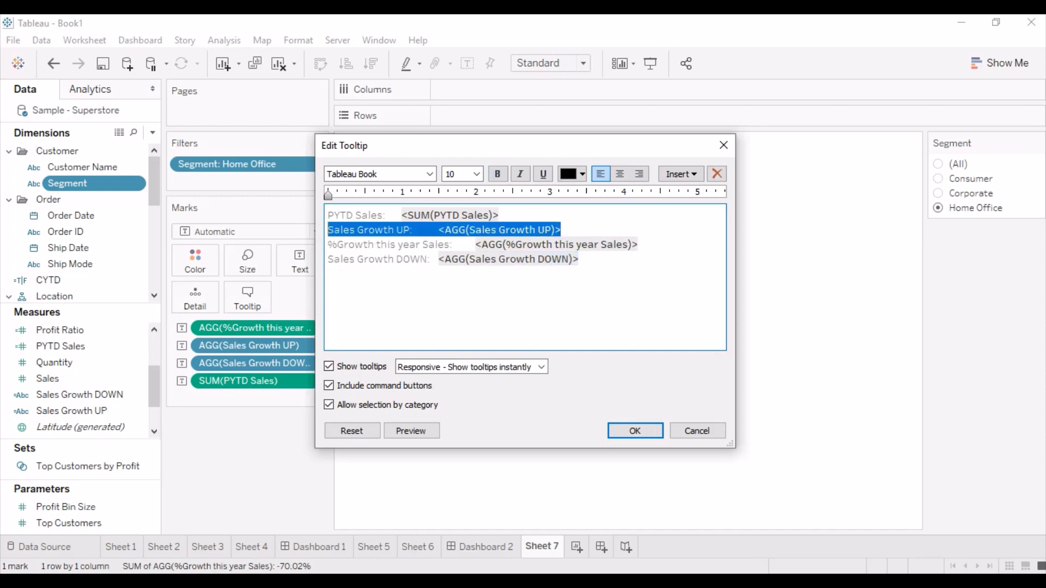
{"action": "key", "text": "BackSpace"}
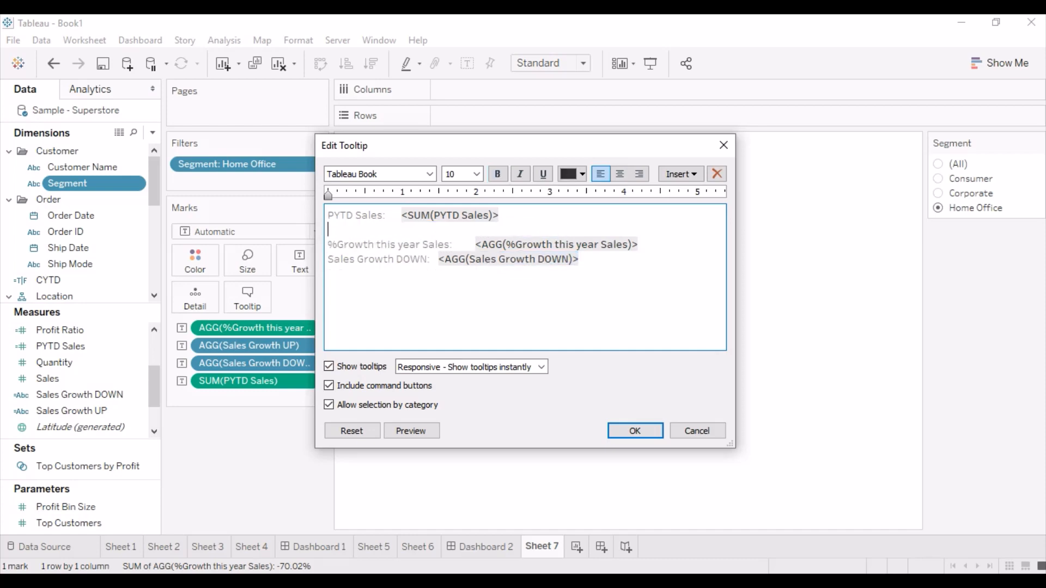
{"action": "left_click_drag", "start_coordinate": [579, 259], "coordinate": [326, 259]}
{"action": "key", "text": "BackSpace"}
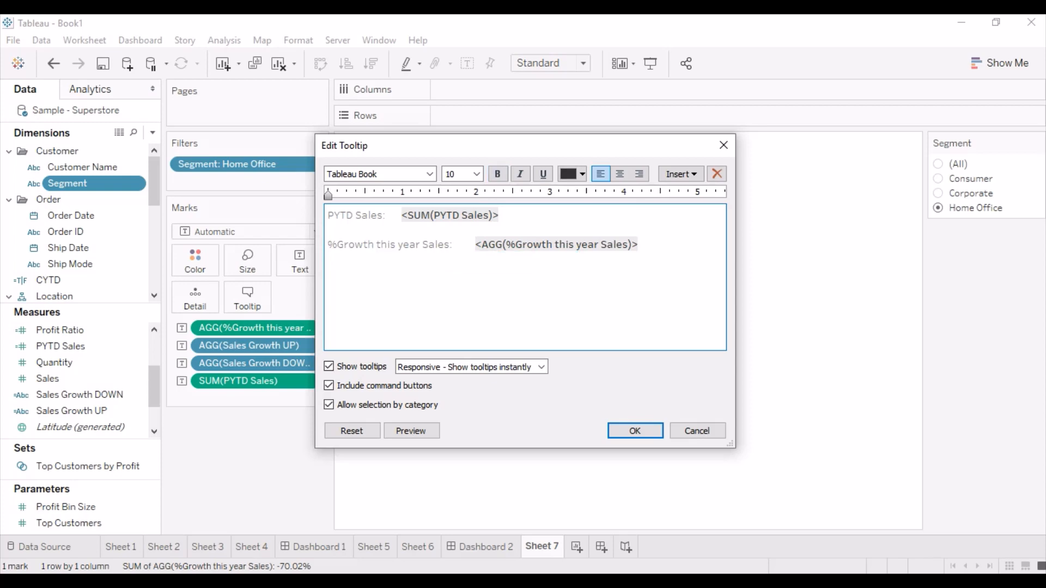
- Move the %Growth this year Sales line above the PYTD Sales line in the tooltip and apply it
{"action": "left_click_drag", "start_coordinate": [638, 244], "coordinate": [327, 244]}
{"action": "key", "text": "ctrl+c"}
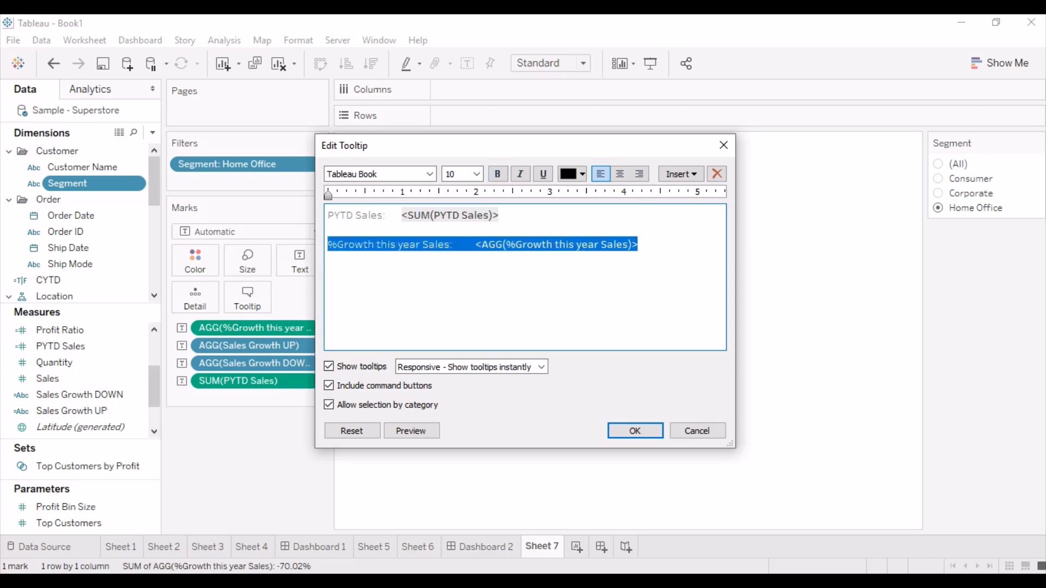
{"action": "key", "text": "BackSpace"}
{"action": "key", "text": "BackSpace"}
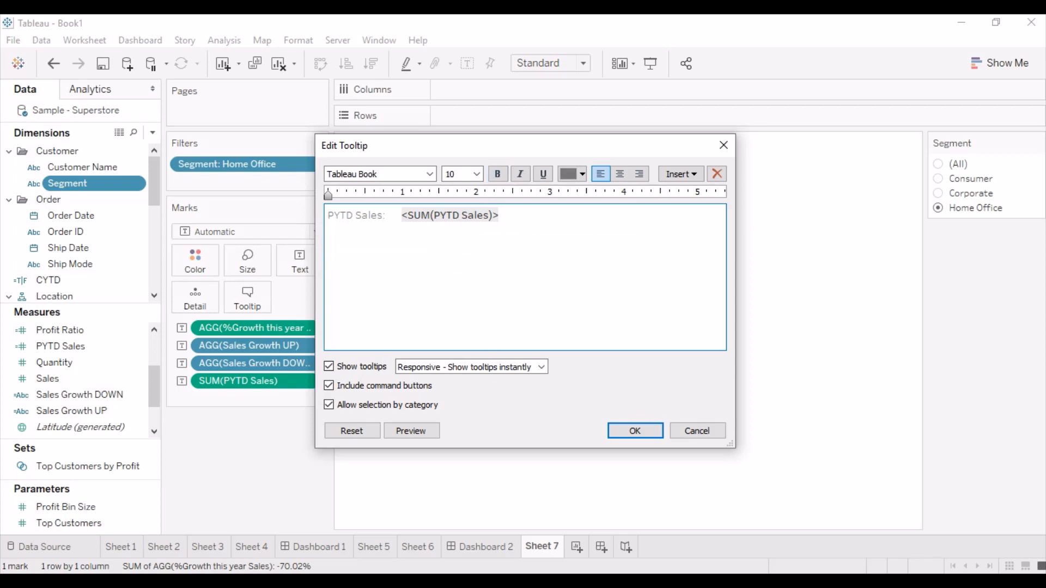
{"action": "key", "text": "Return"}
{"action": "key", "text": "Up"}
{"action": "key", "text": "ctrl+v"}
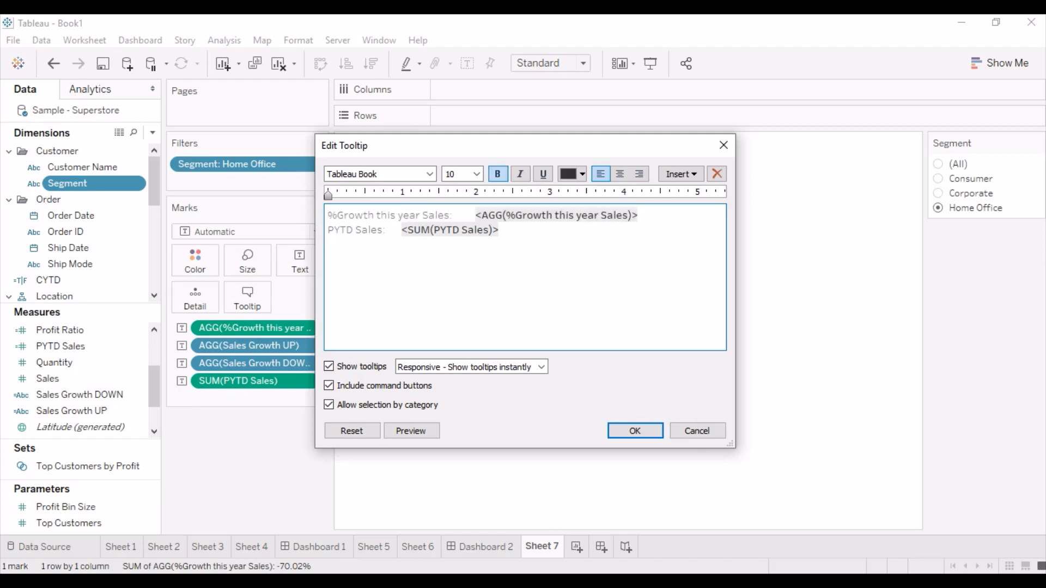
{"action": "left_click", "coordinate": [635, 430]}
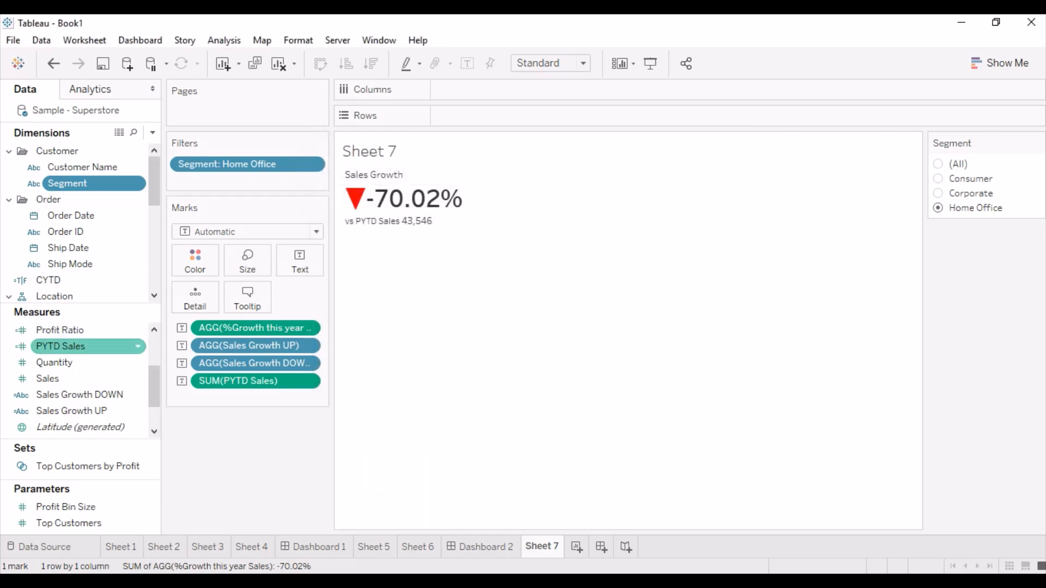
{"action": "left_click_drag", "start_coordinate": [154, 386], "coordinate": [154, 356]}
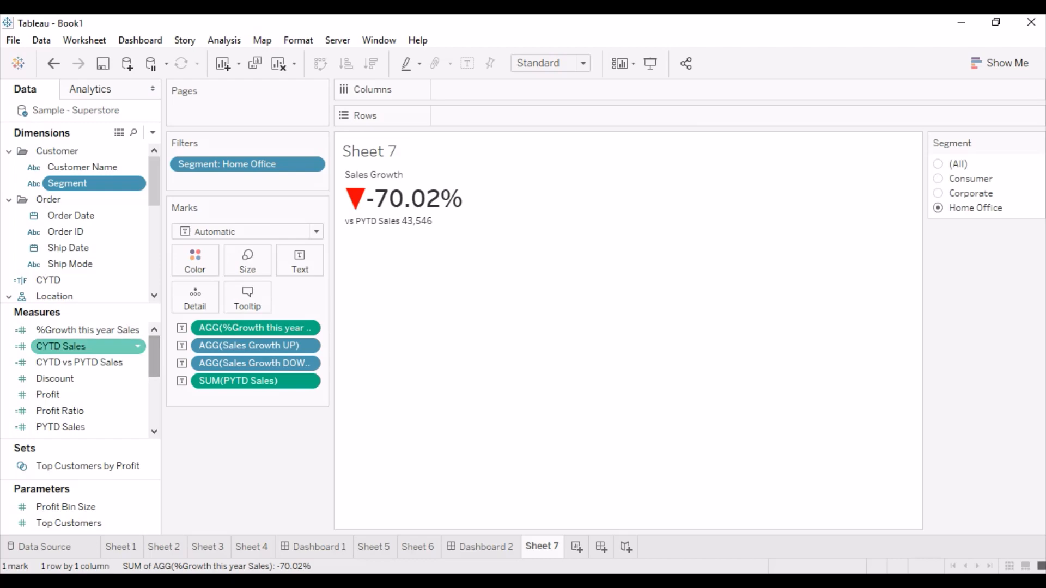
{"action": "left_click_drag", "start_coordinate": [60, 346], "coordinate": [300, 261]}
{"action": "left_click", "coordinate": [300, 261]}
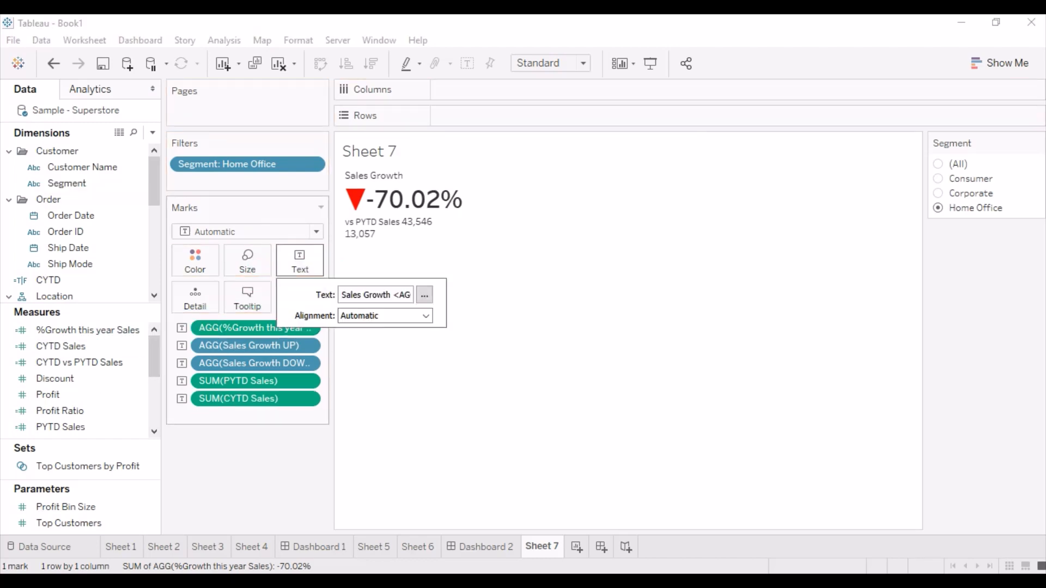
{"action": "key", "text": "Escape"}
{"action": "key", "text": "ctrl+z"}
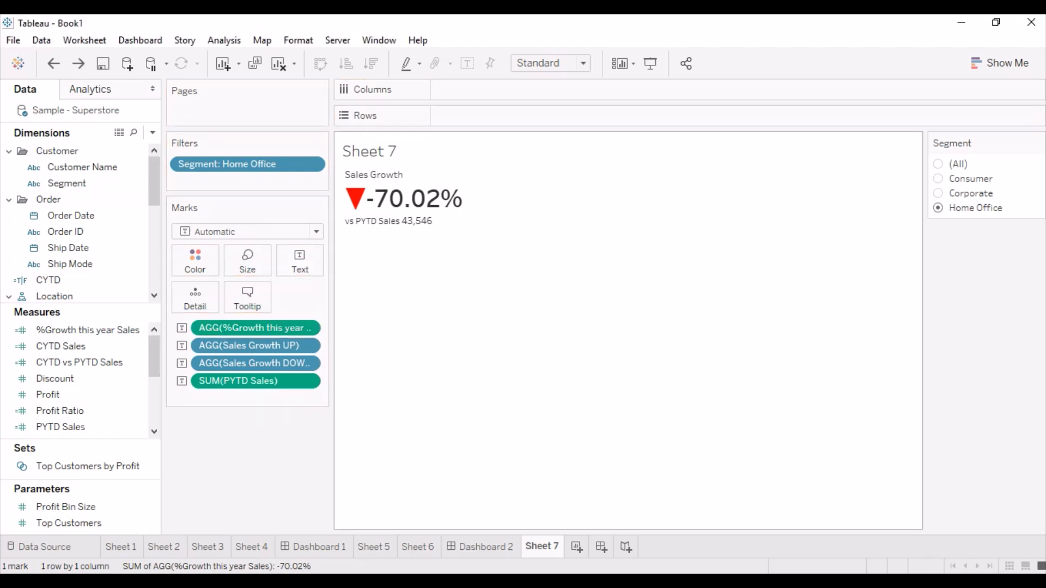
- Add CYTD Sales to the tooltip fields and duplicate the PYTD Sales line beneath the %Growth line in the tooltip text
{"action": "left_click_drag", "start_coordinate": [60, 346], "coordinate": [247, 297]}
{"action": "left_click", "coordinate": [247, 297]}
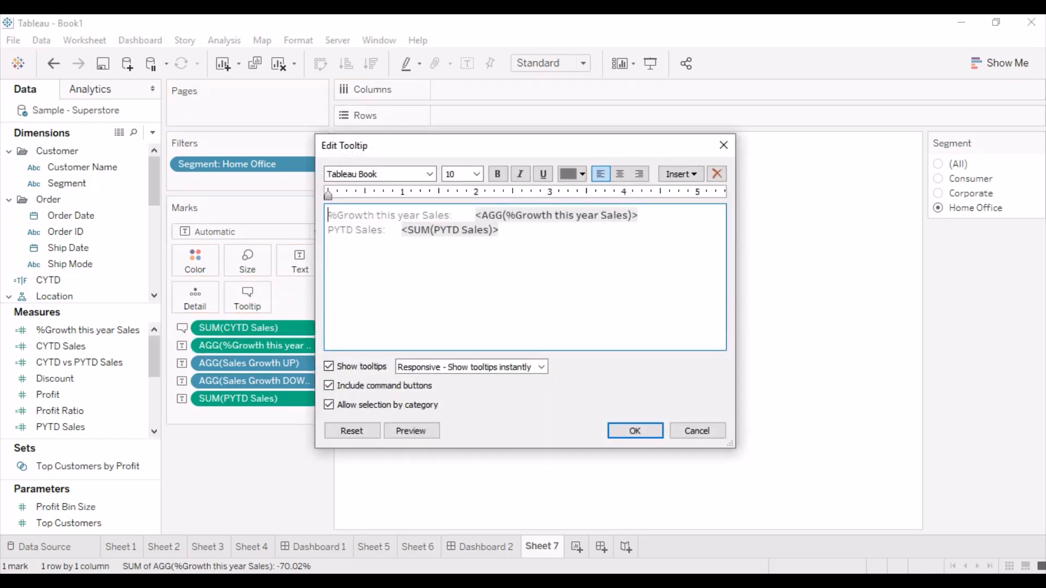
{"action": "left_click_drag", "start_coordinate": [502, 230], "coordinate": [328, 231]}
{"action": "key", "text": "ctrl+c"}
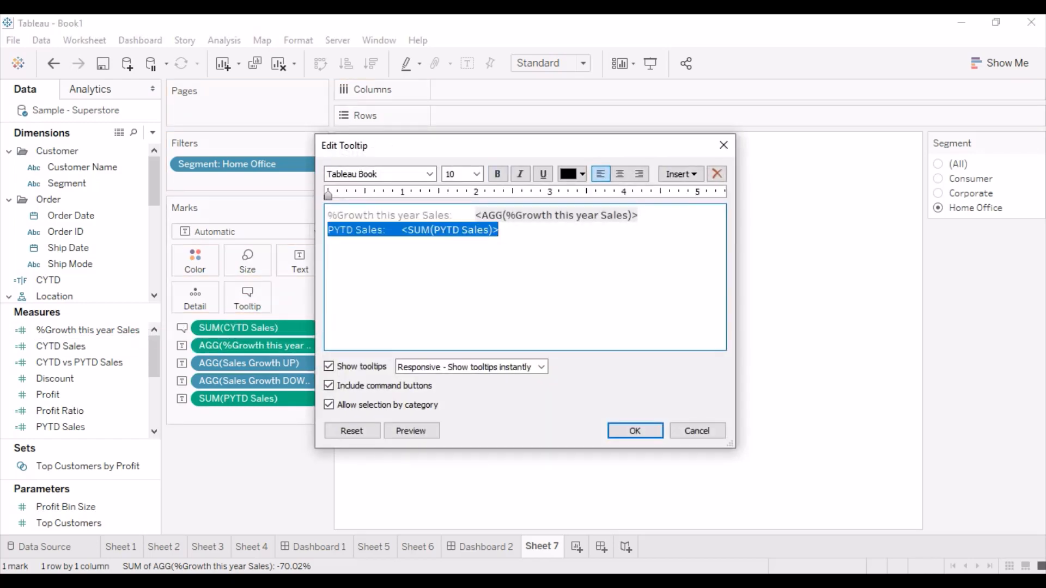
{"action": "left_click", "coordinate": [638, 215]}
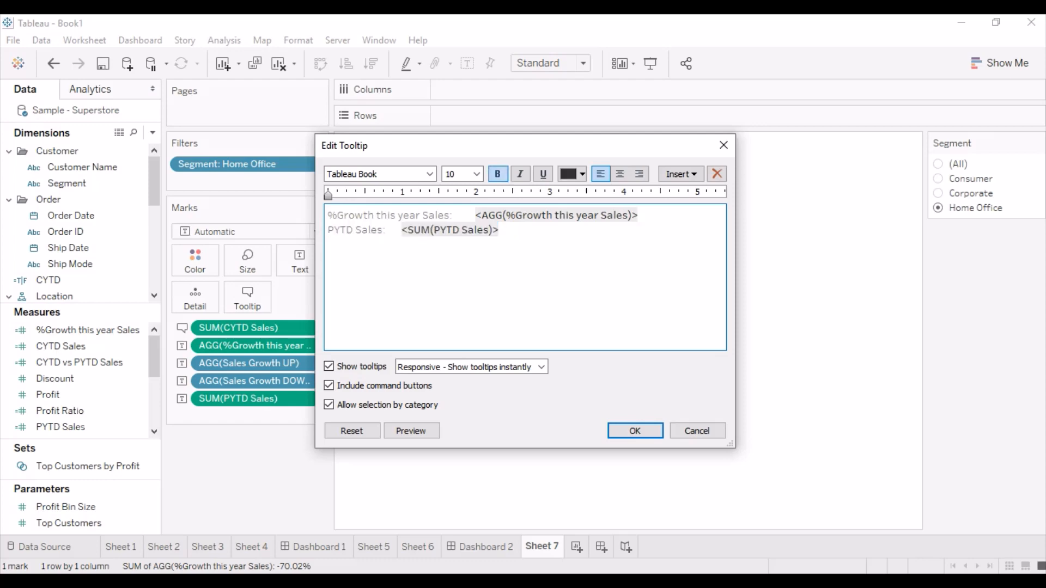
{"action": "key", "text": "Return"}
{"action": "key", "text": "ctrl+v"}
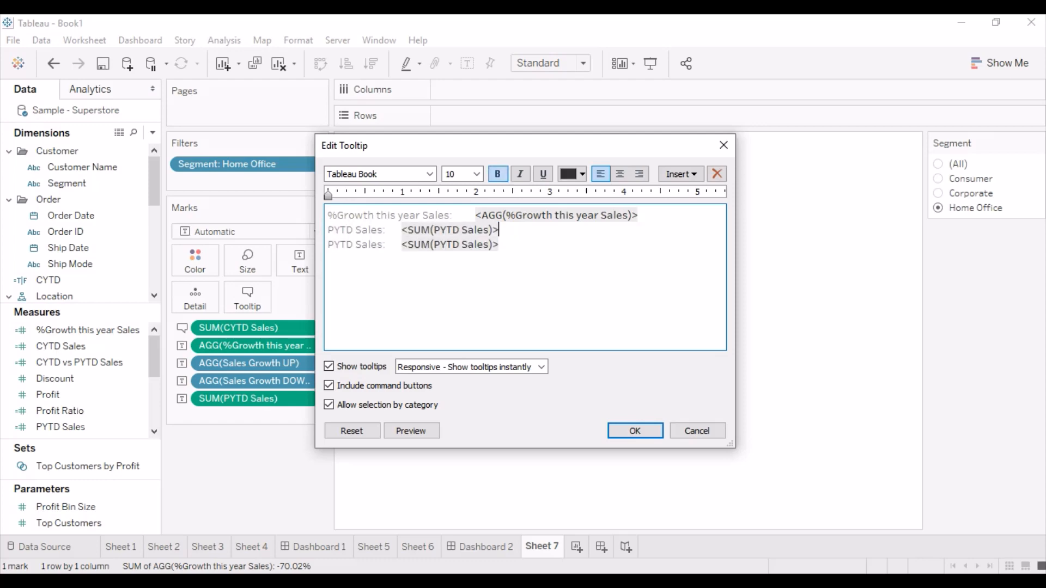
- Replace the field in the upper PYTD Sales tooltip line with SUM(CYTD Sales)
{"action": "double_click", "coordinate": [456, 229]}
{"action": "left_click", "coordinate": [499, 229]}
{"action": "left_click_drag", "start_coordinate": [499, 229], "coordinate": [401, 229]}
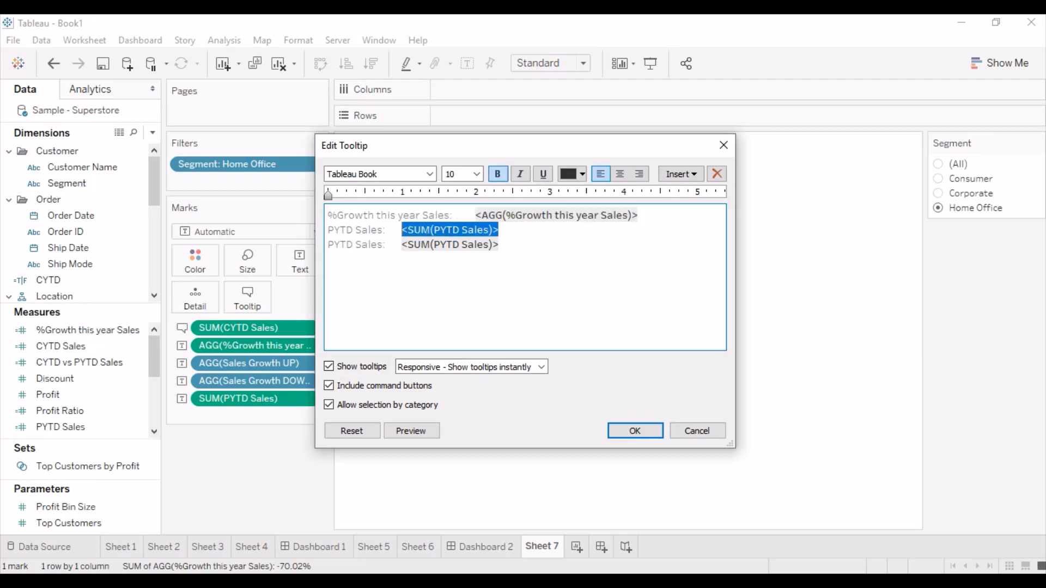
{"action": "left_click", "coordinate": [681, 174]}
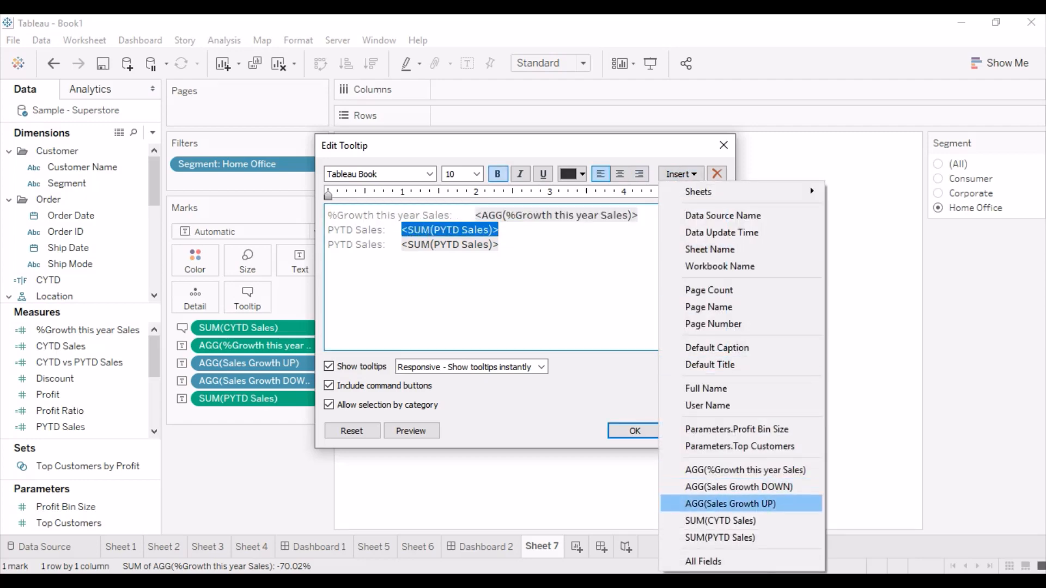
{"action": "left_click", "coordinate": [720, 521]}
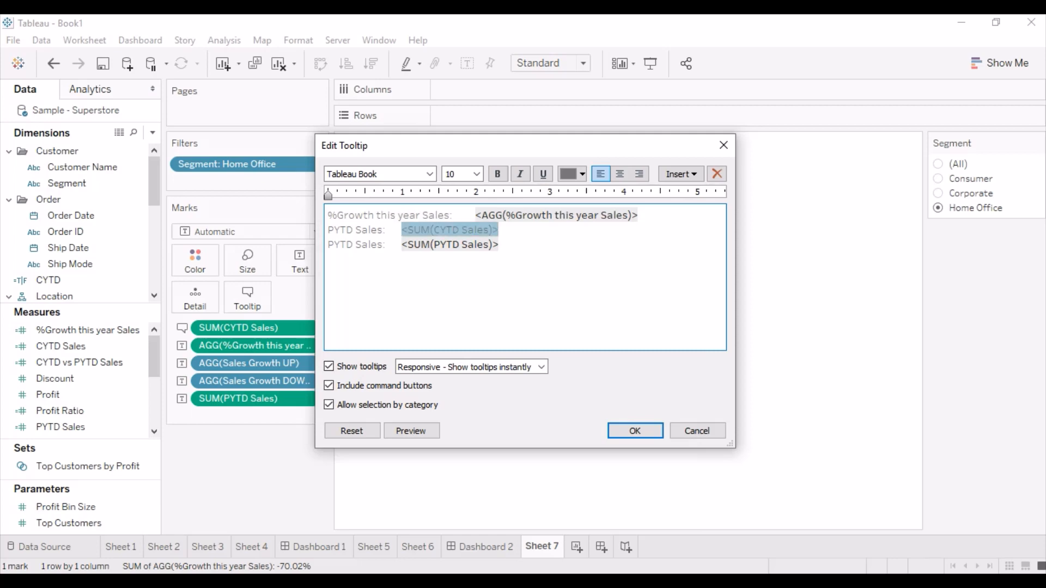
- Make the SUM(CYTD Sales) field dark and bold, relabel its line "CYTD Sales:", and apply the tooltip
{"action": "left_click", "coordinate": [582, 173]}
{"action": "left_click", "coordinate": [569, 205]}
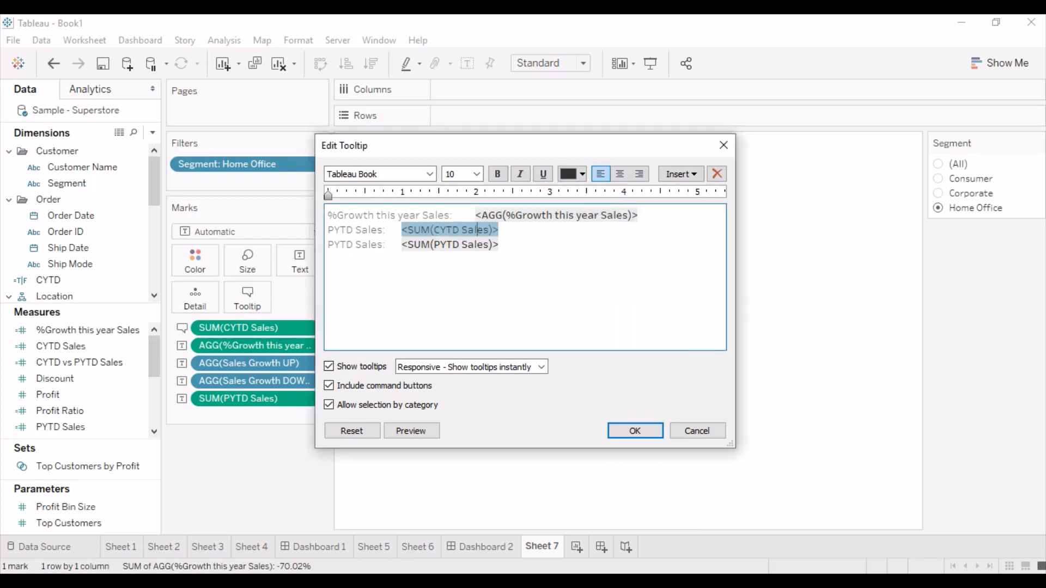
{"action": "left_click", "coordinate": [497, 174]}
{"action": "left_click", "coordinate": [333, 229]}
{"action": "key", "text": "BackSpace"}
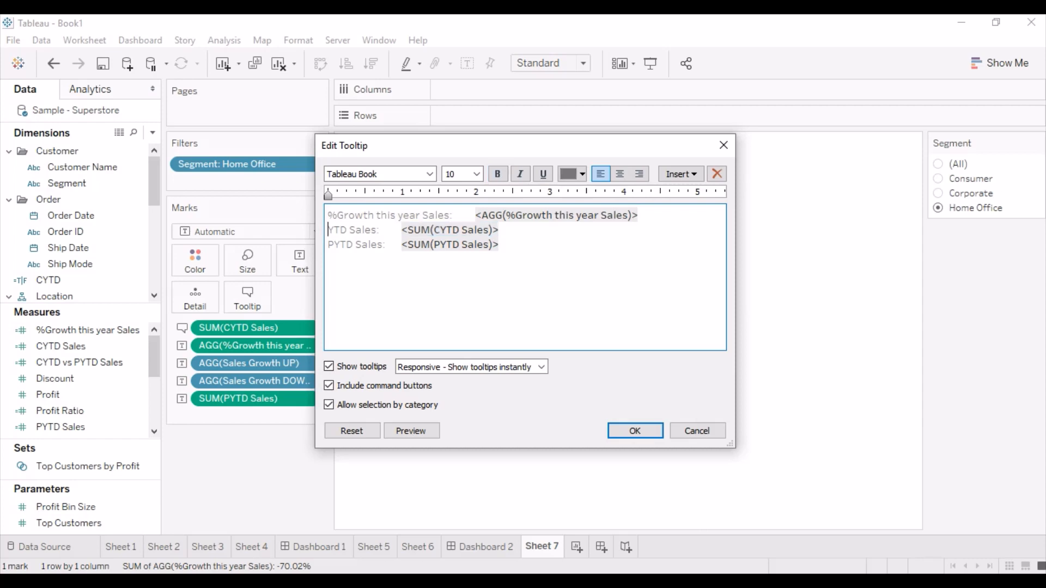
{"action": "type", "text": "C"}
{"action": "left_click", "coordinate": [635, 431]}
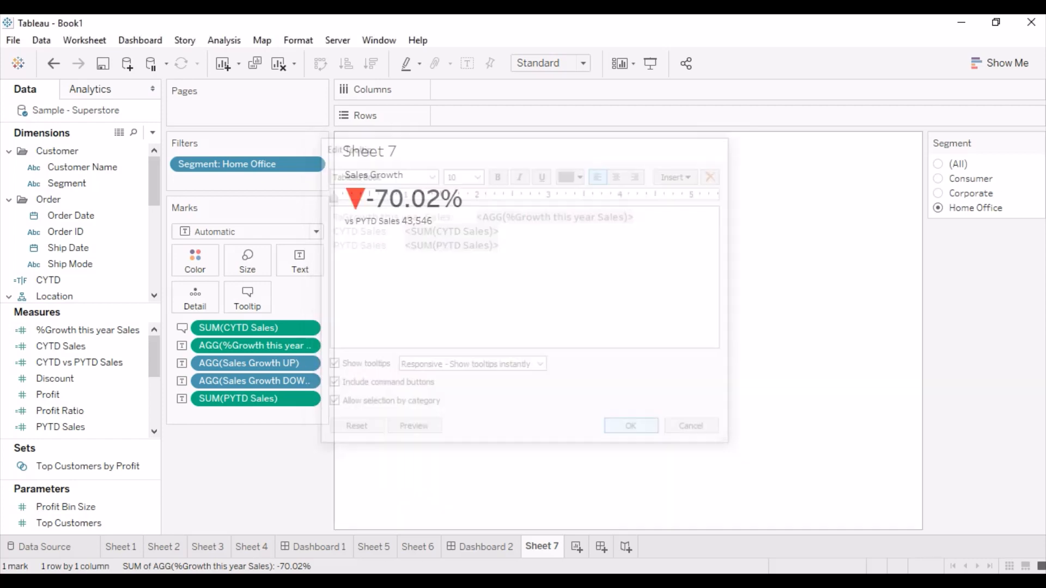